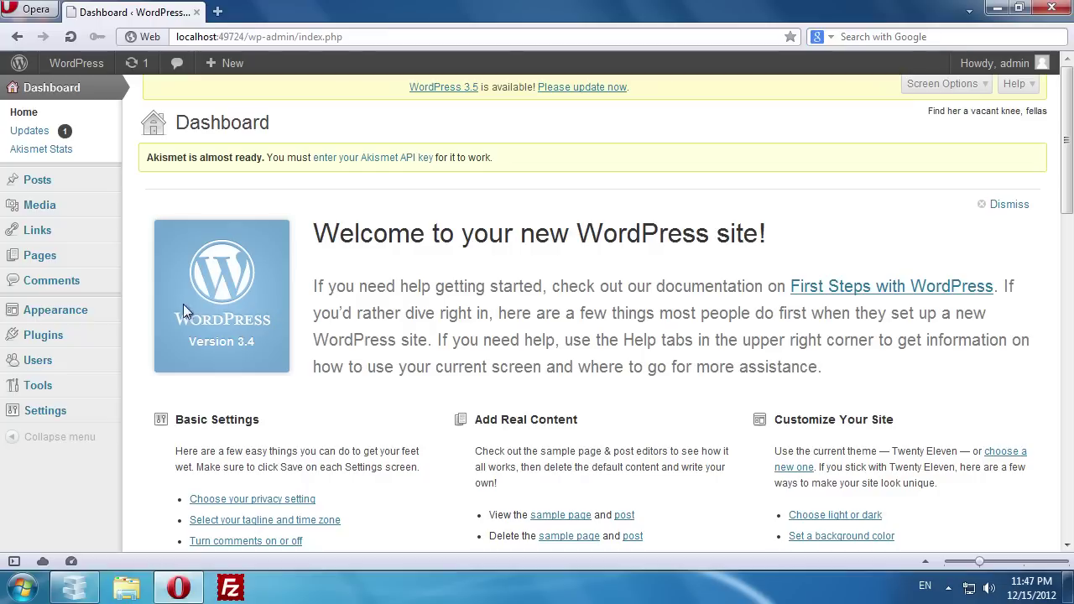
- Search the plugin directory for 'backup' and install Online Backup for WordPress 2.2.13
mouse_move(88, 338)
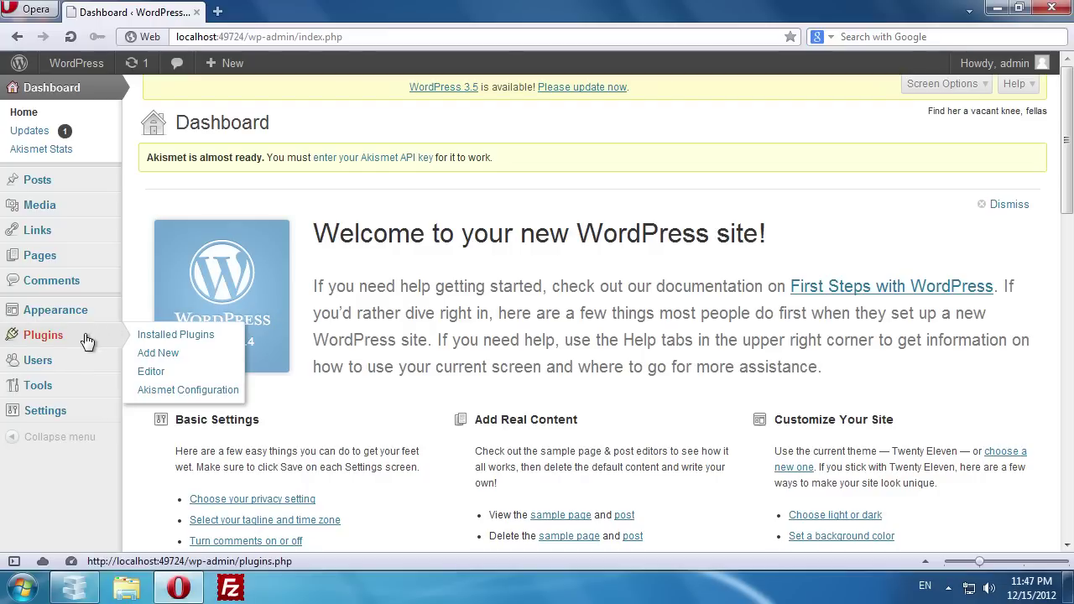
left_click(189, 356)
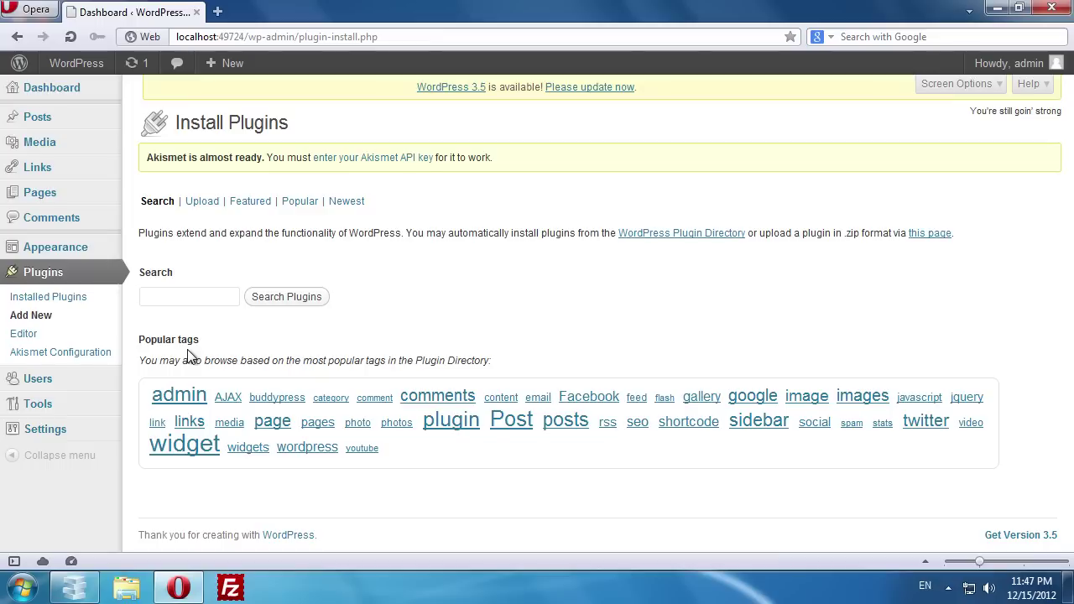
left_click(207, 297)
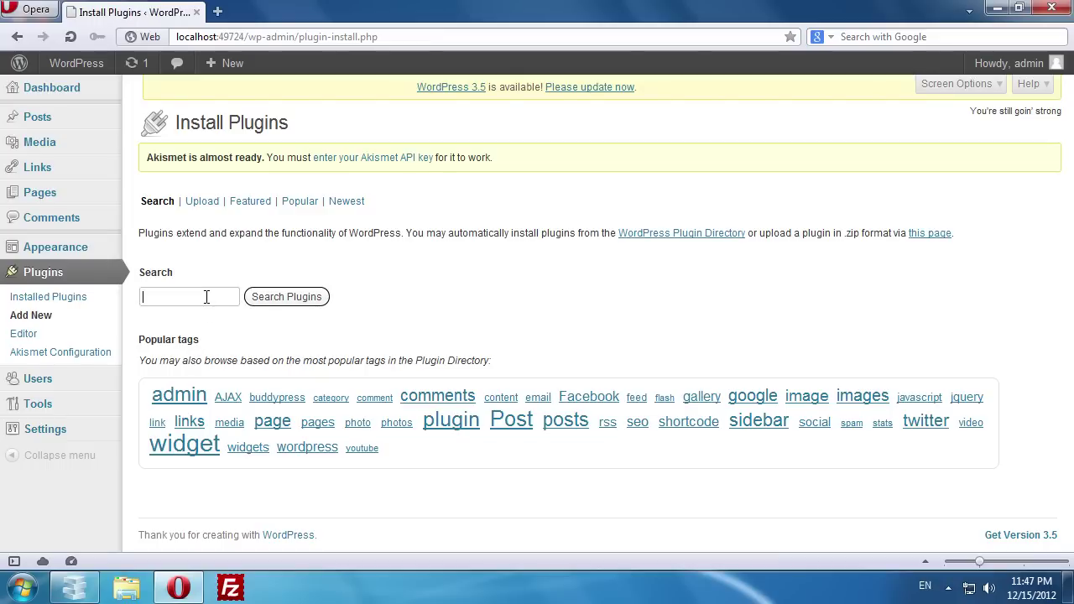
type("backup")
key("Return")
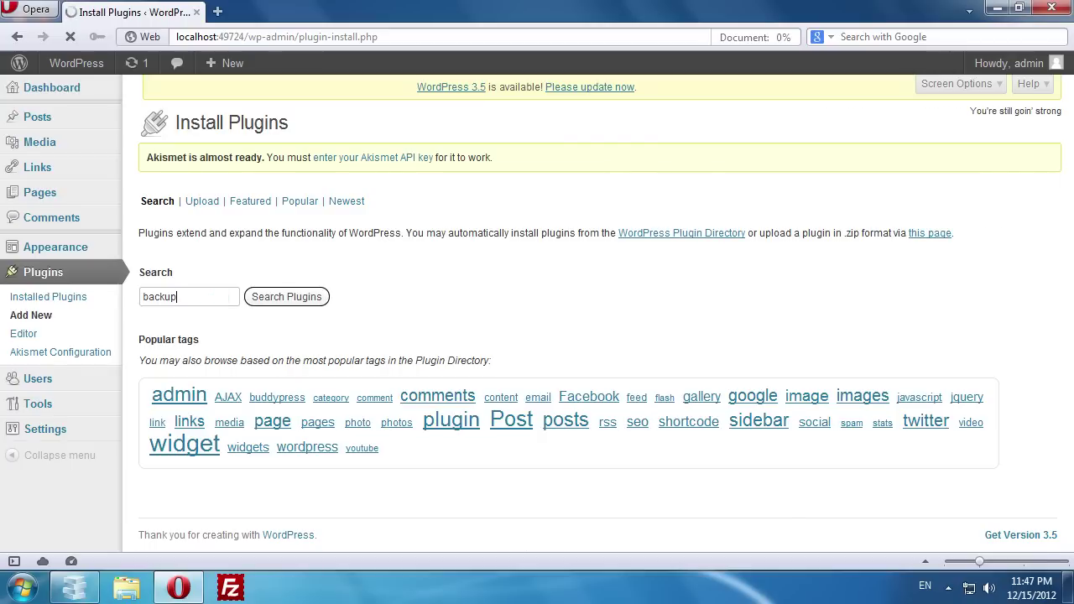
left_click(210, 388)
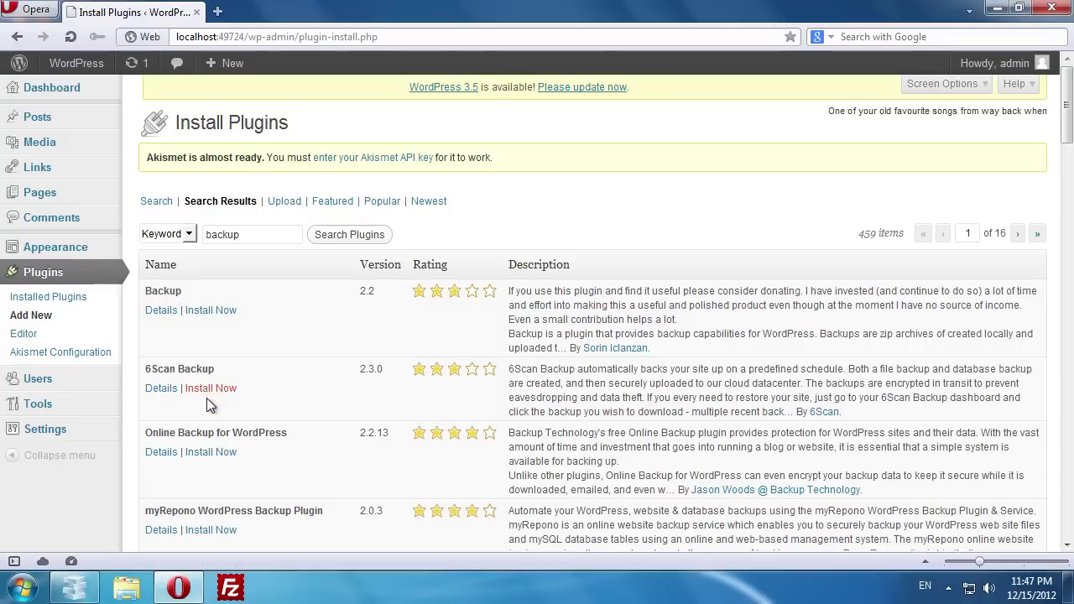
left_click(213, 454)
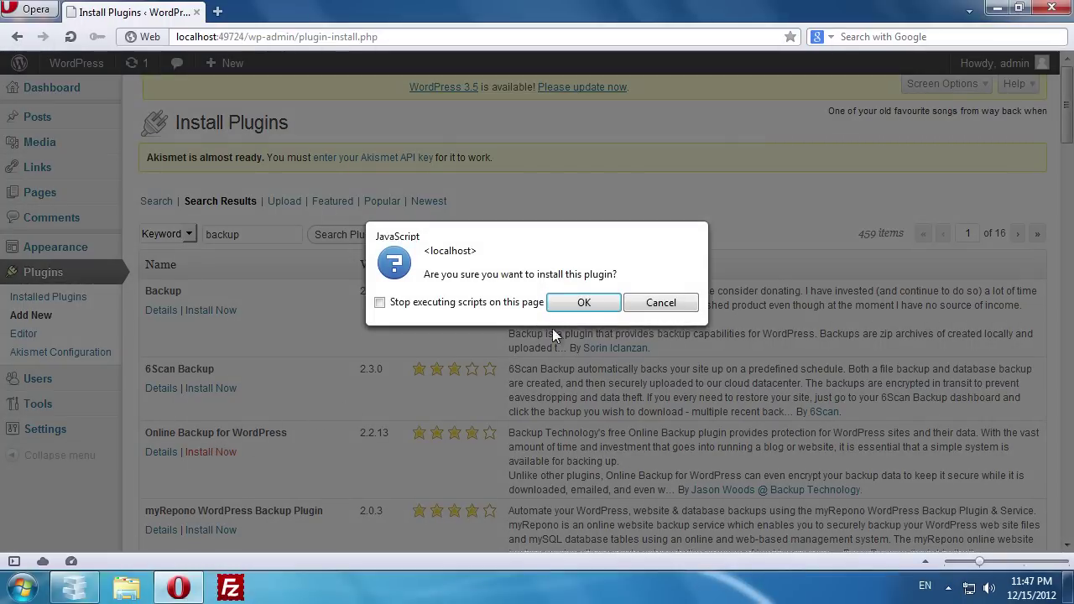
left_click(601, 303)
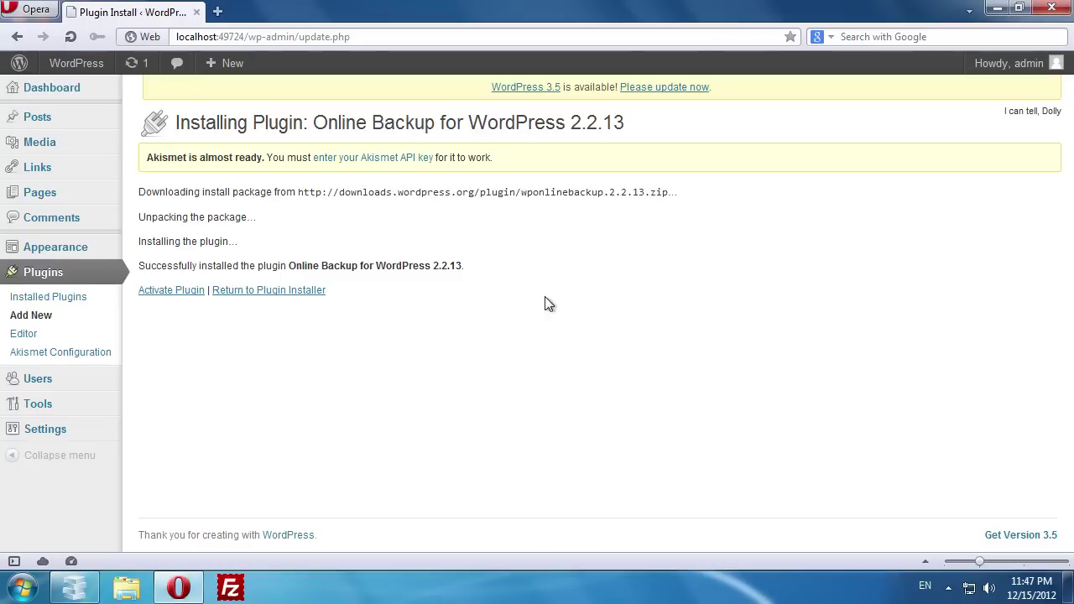
- Activate the backup plugin and start a manual full backup of type Download
left_click(187, 290)
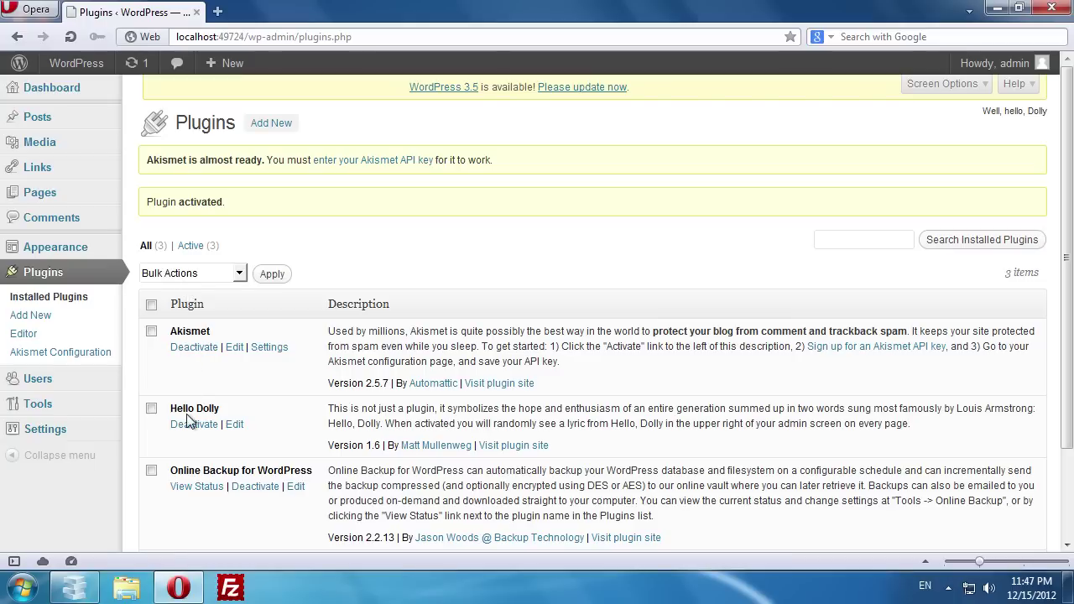
left_click(192, 487)
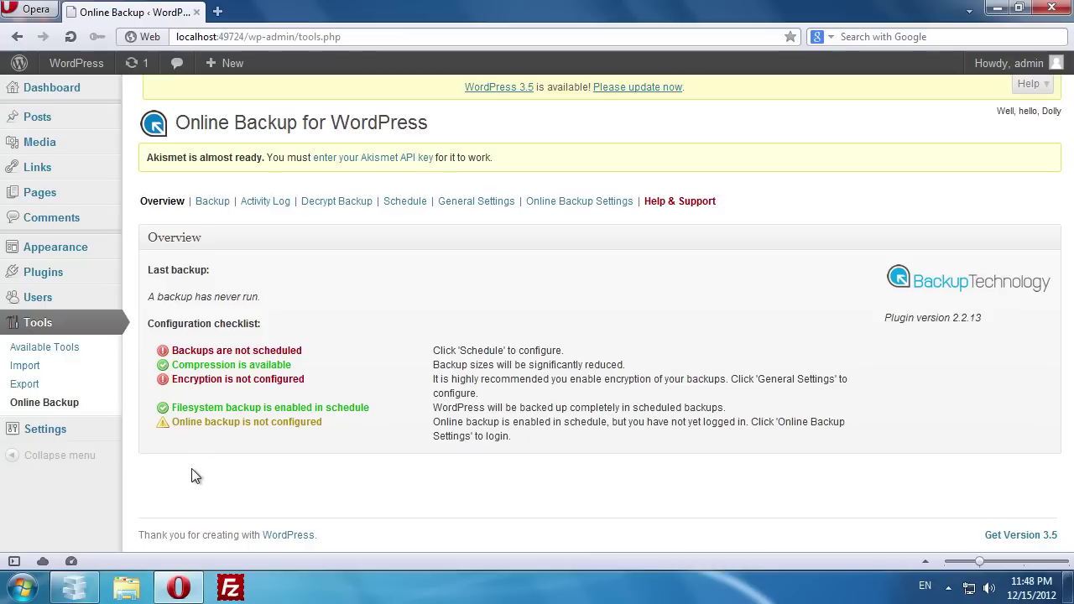
left_click(212, 202)
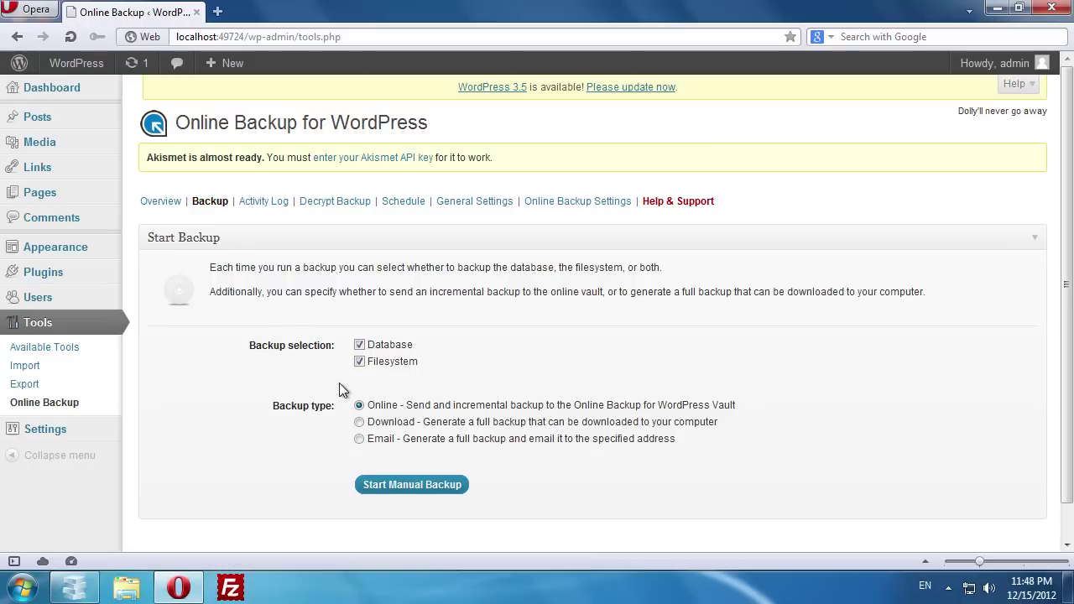
left_click(359, 422)
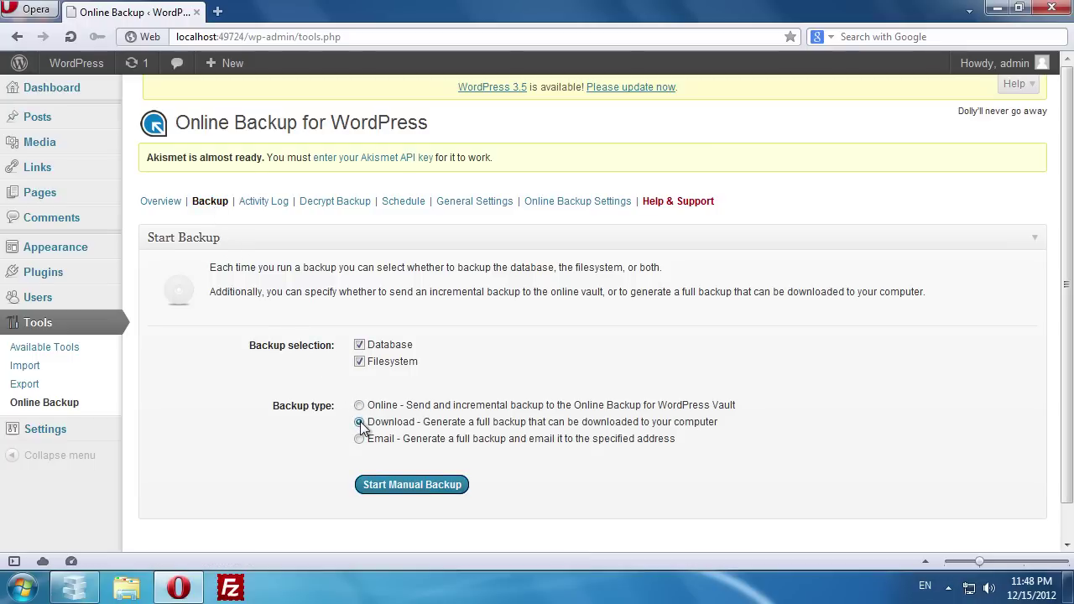
left_click(457, 487)
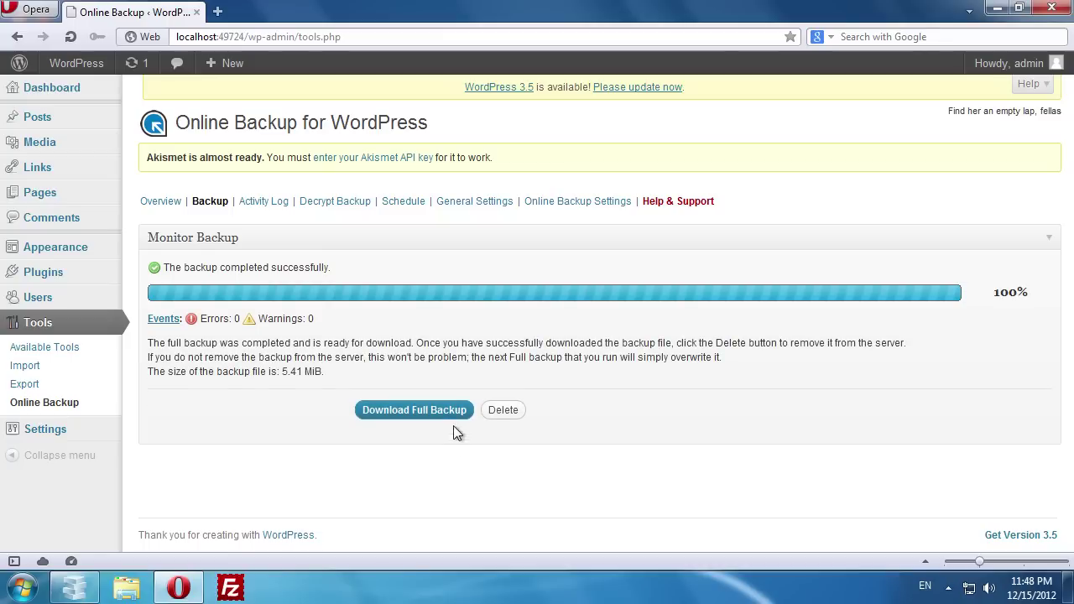
- Save the completed WPOnlineBackup_Full.zip backup to Downloads
left_click(456, 411)
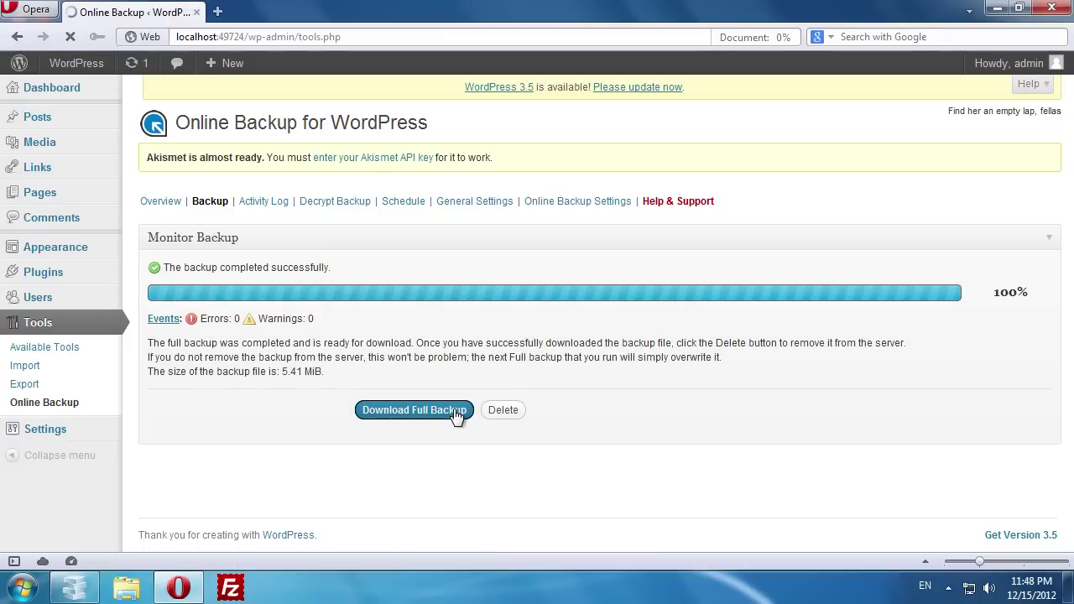
left_click(515, 338)
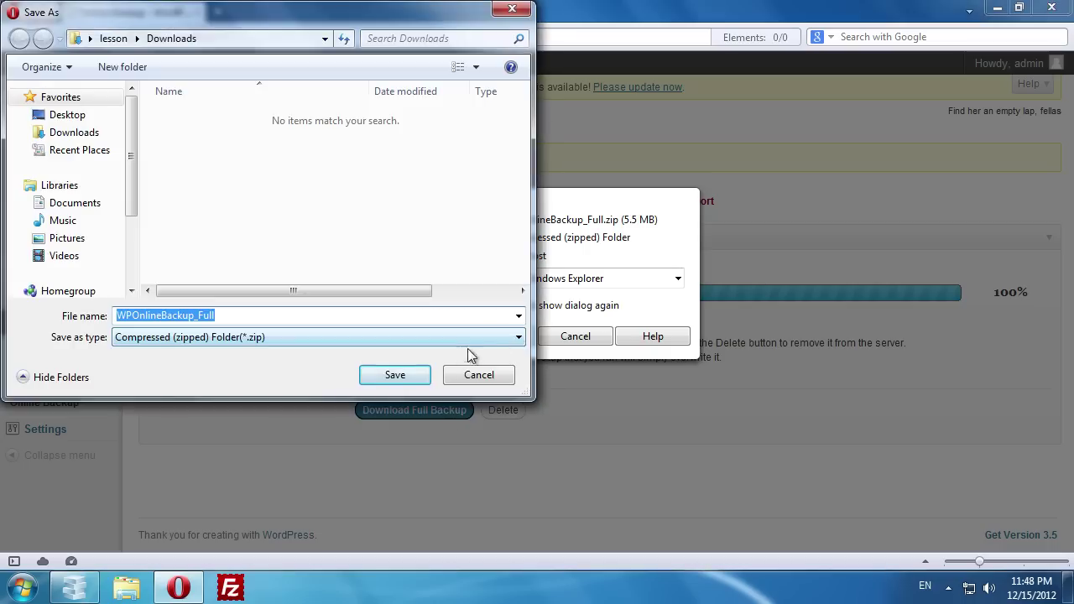
left_click(412, 370)
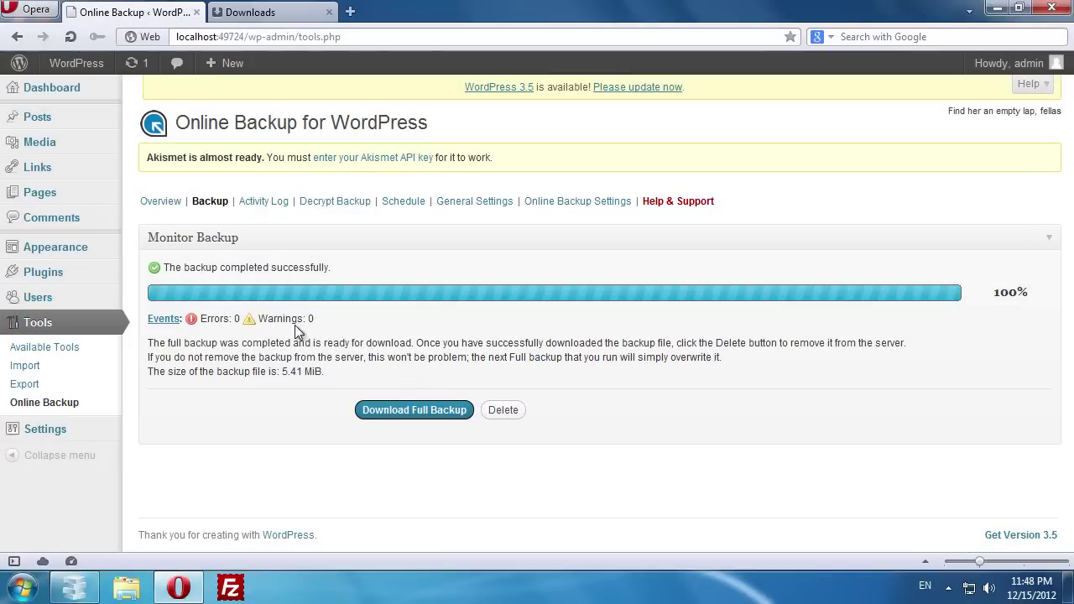
- Bulk-deactivate Akismet, Hello Dolly and Online Backup for WordPress on the Installed Plugins page
mouse_move(36, 276)
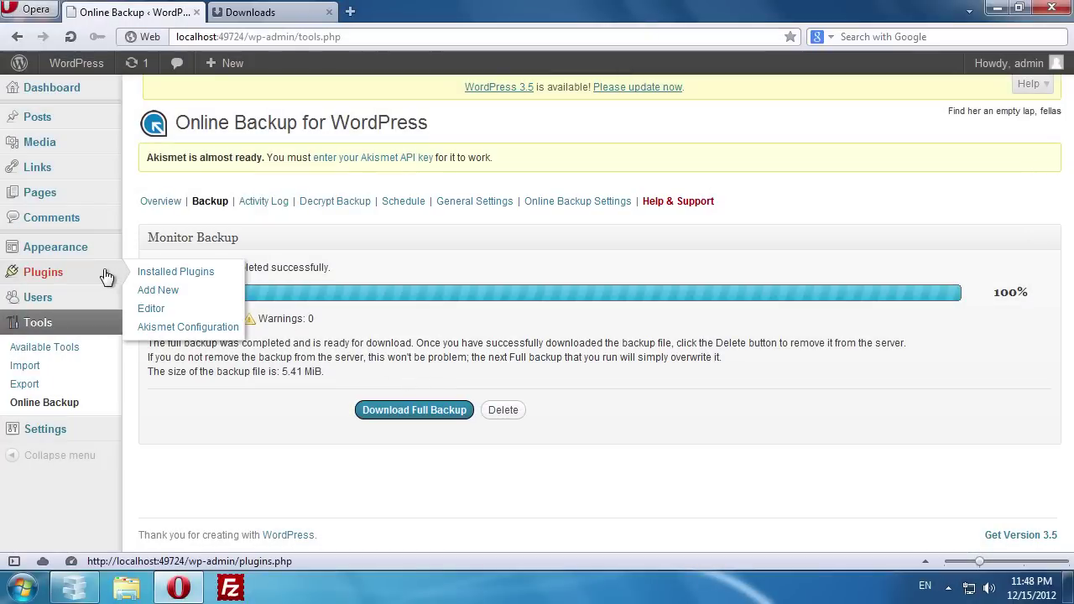
left_click(225, 276)
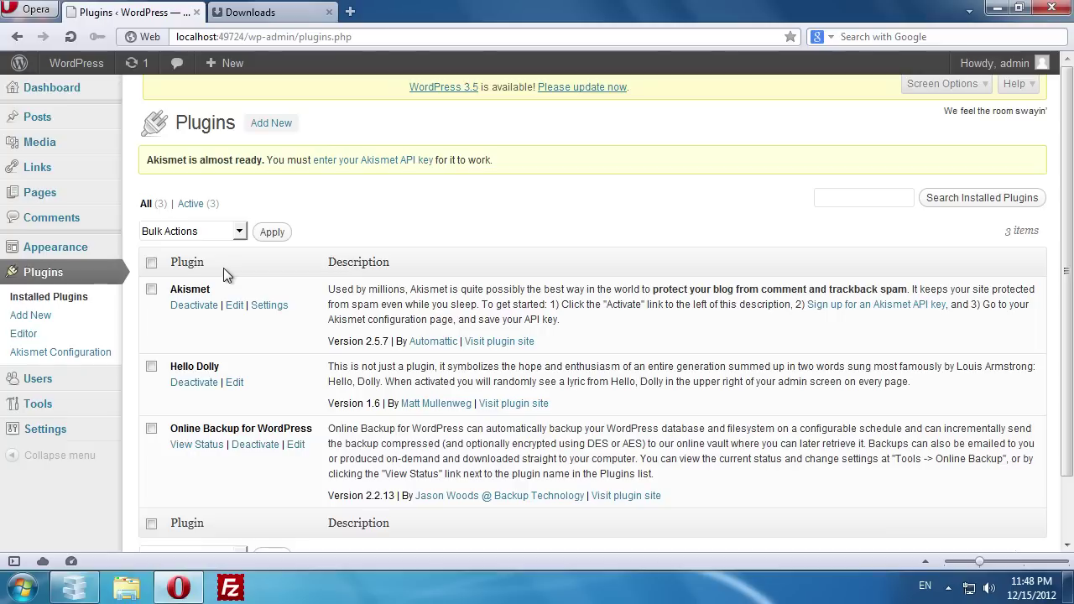
left_click(152, 263)
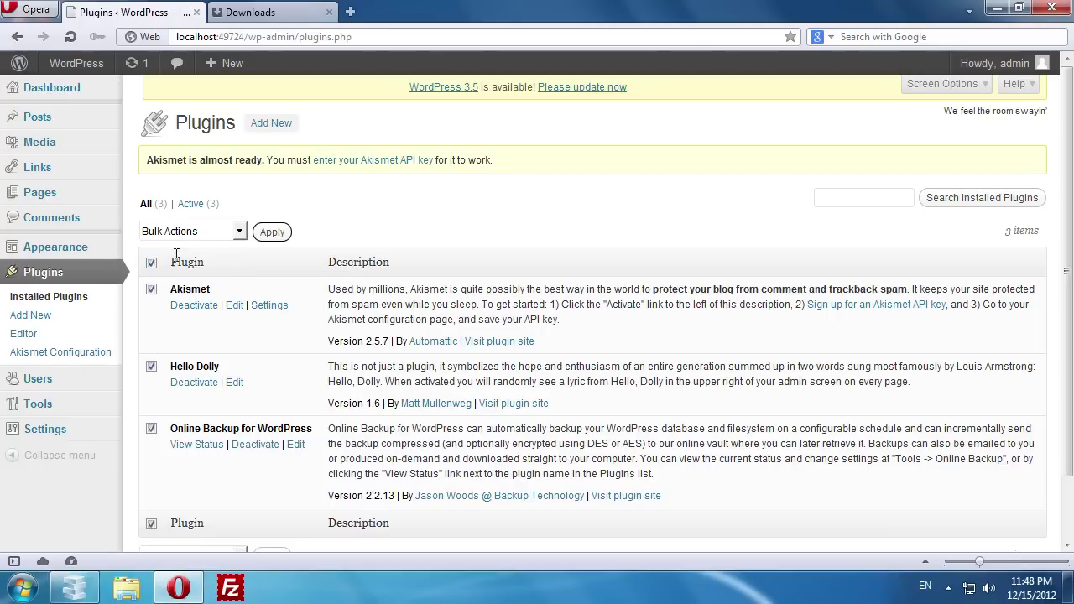
left_click(239, 231)
left_click(225, 274)
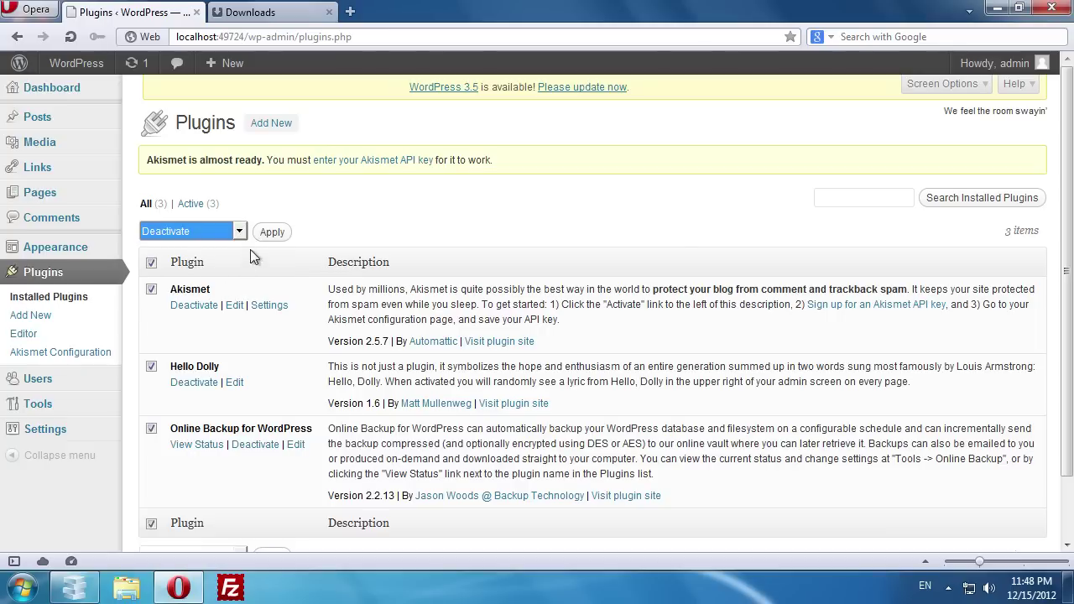
left_click(275, 232)
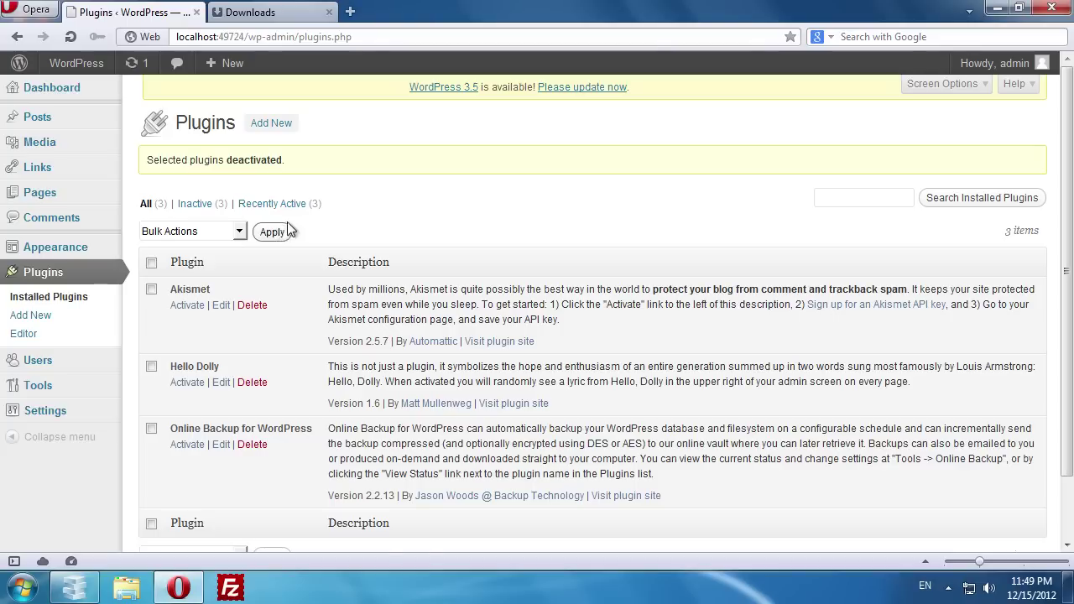
- Download wordpress-3.5.zip from the WordPress.org Download page and save it to Downloads
left_click(430, 87)
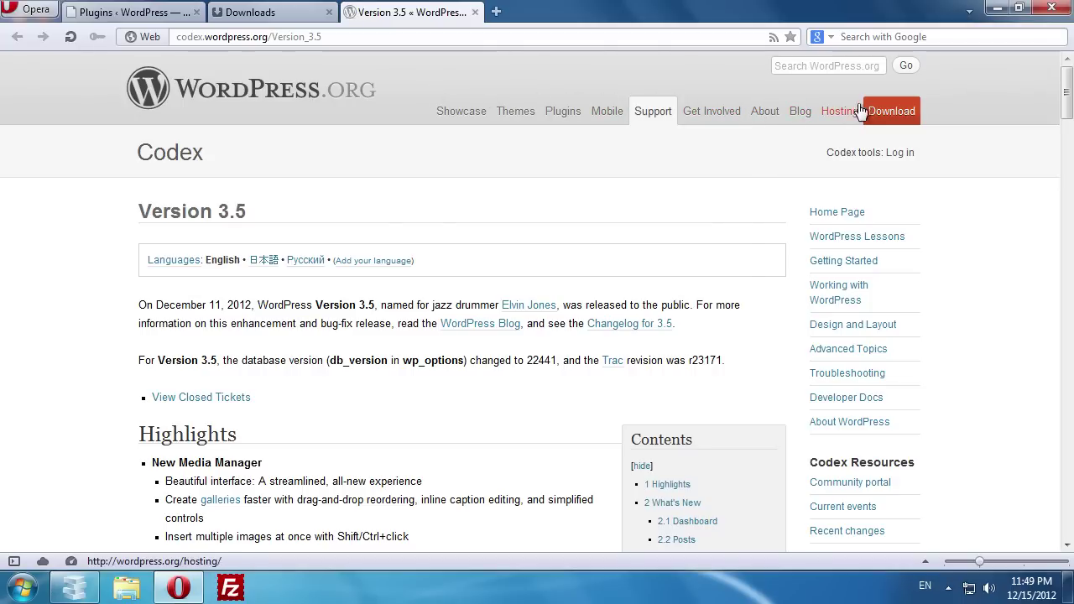
left_click(901, 111)
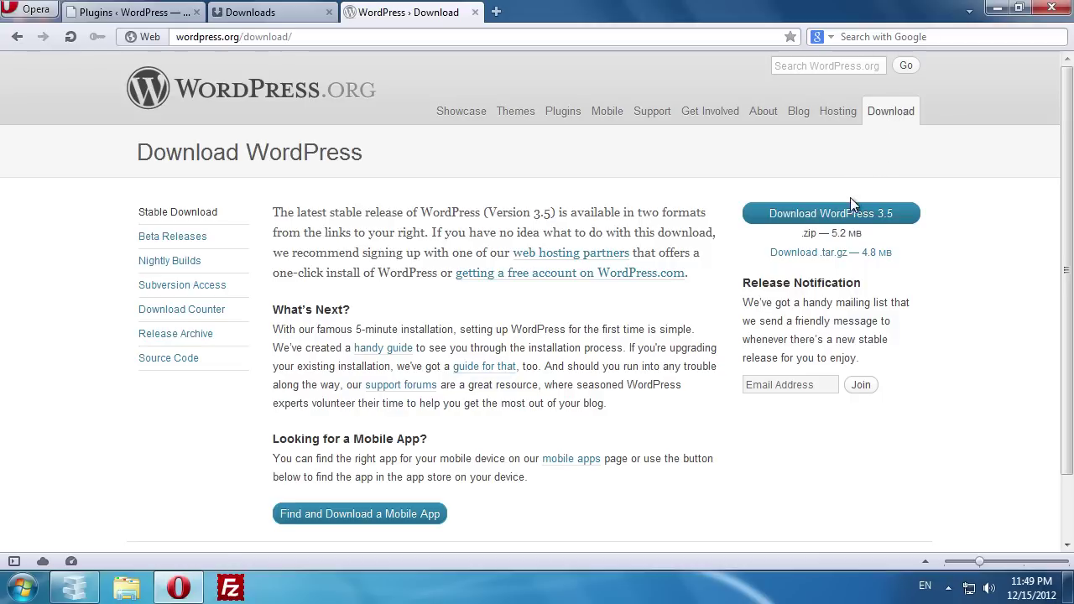
left_click(848, 215)
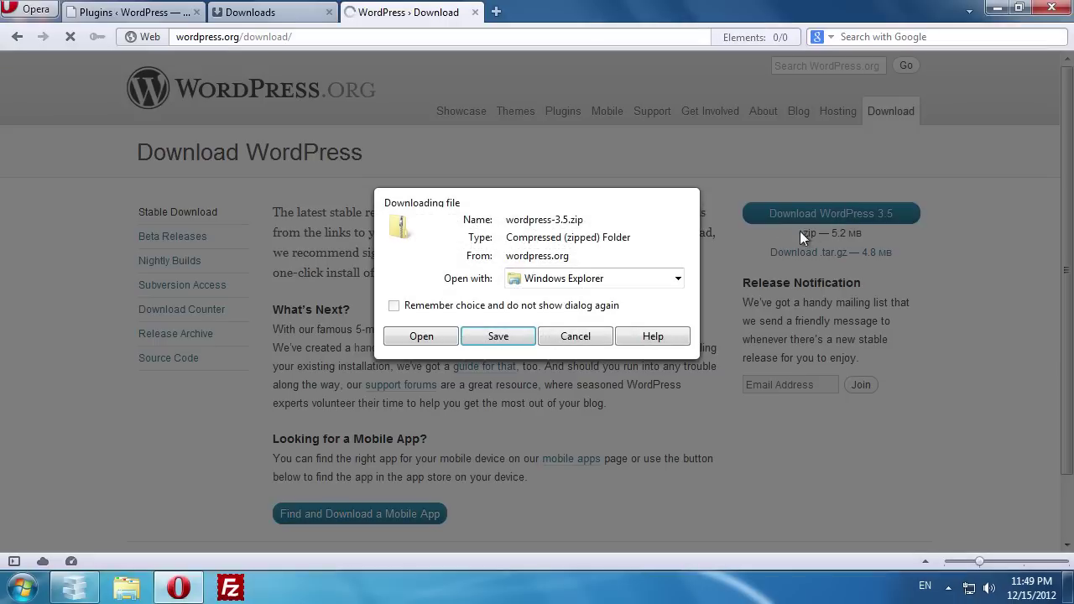
left_click(527, 335)
left_click(417, 374)
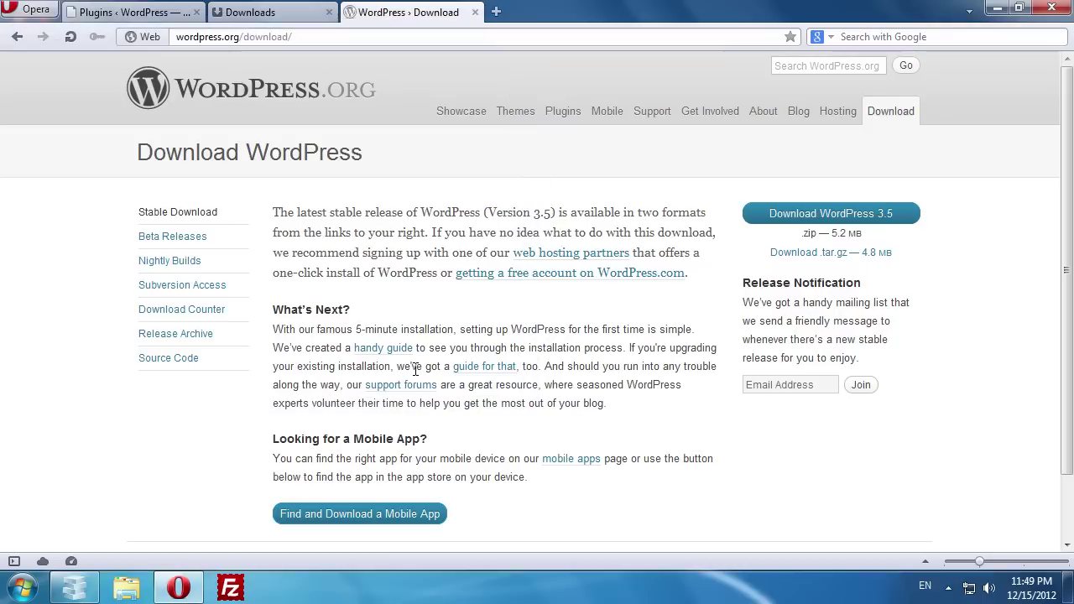
- Extract wordpress-3.5.zip in the Downloads folder
left_click(128, 585)
left_click(277, 175)
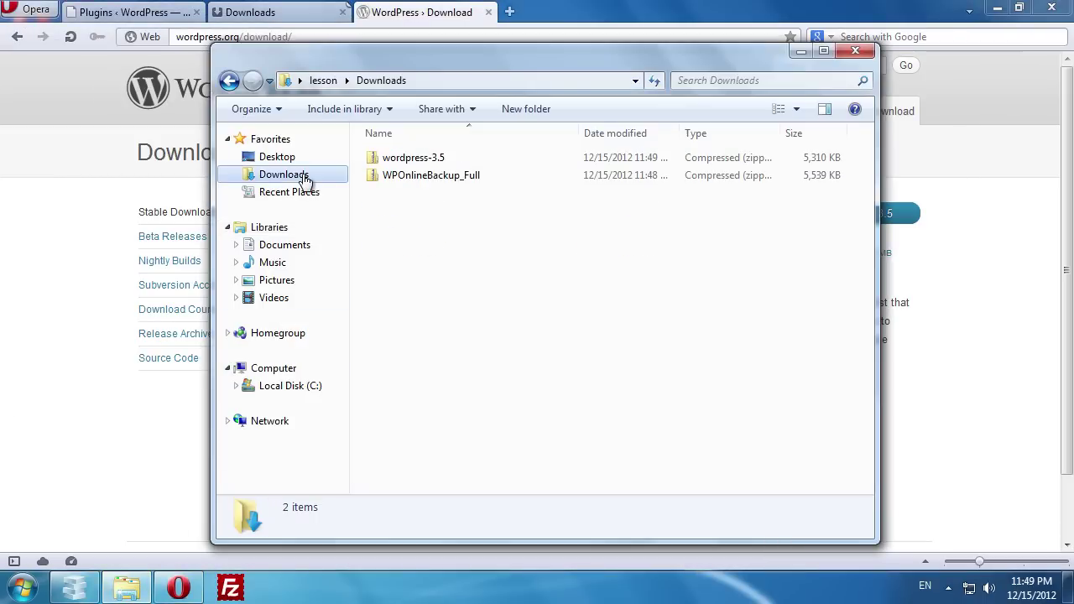
right_click(410, 158)
left_click(491, 209)
left_click(691, 453)
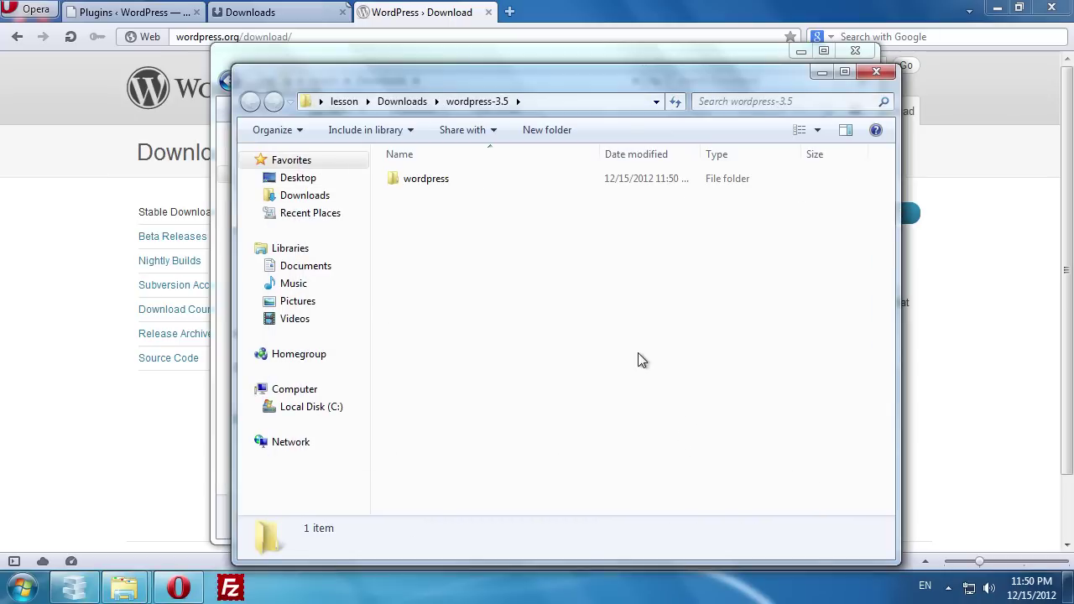
- Delete wp-content from the extracted wordpress folder, leaving 18 items
double_click(494, 180)
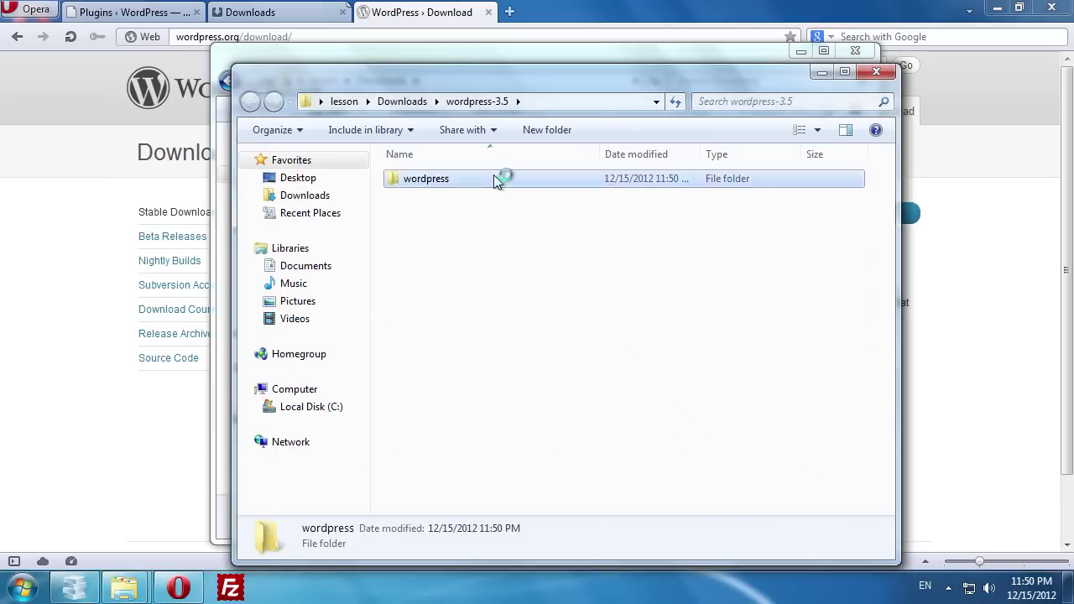
left_click(494, 195)
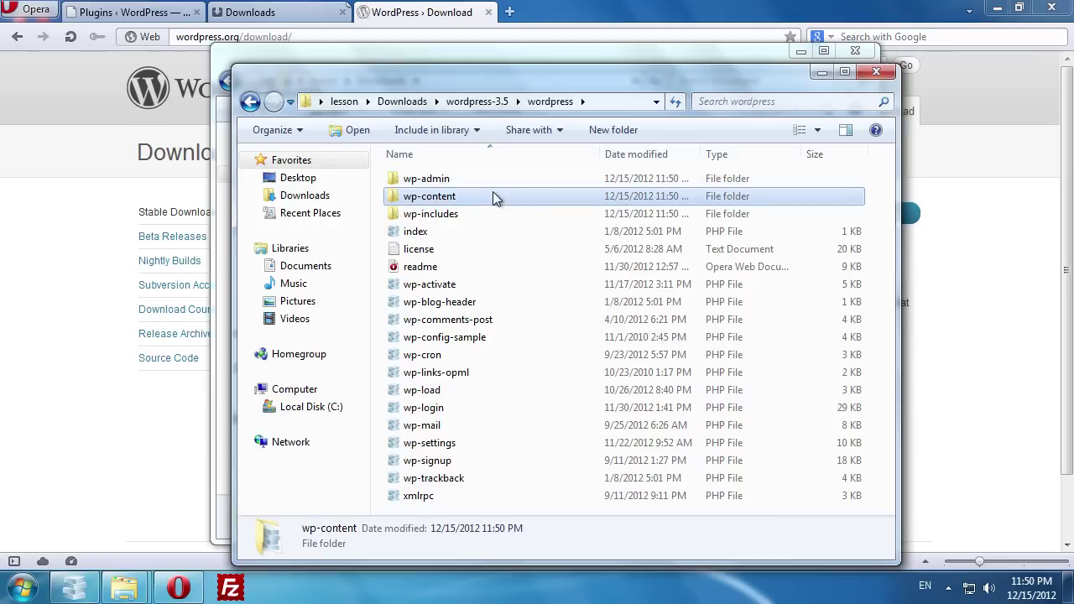
right_click(492, 193)
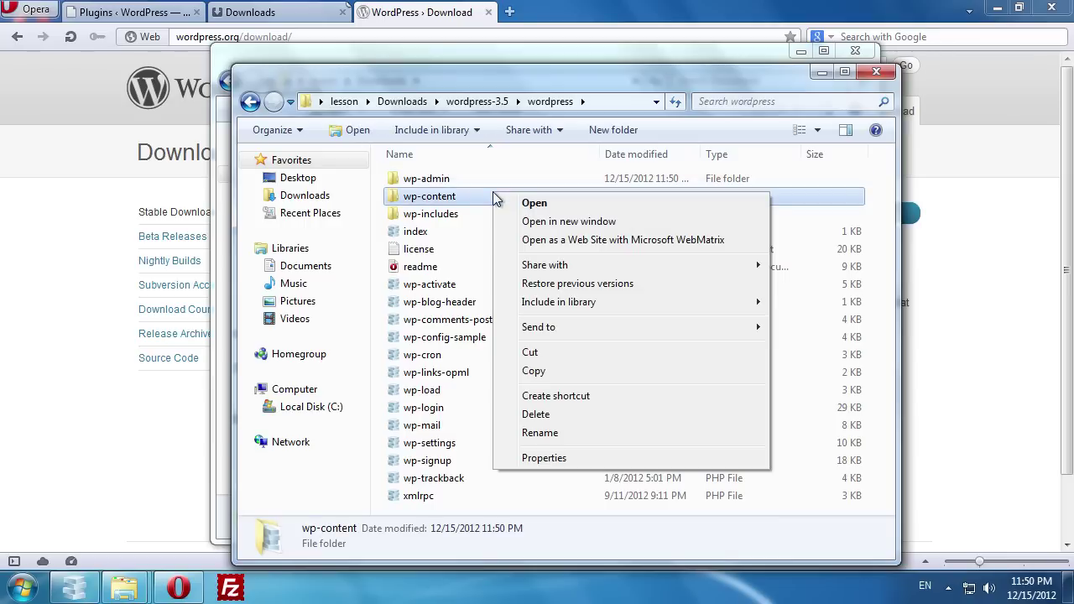
left_click(559, 412)
left_click(617, 361)
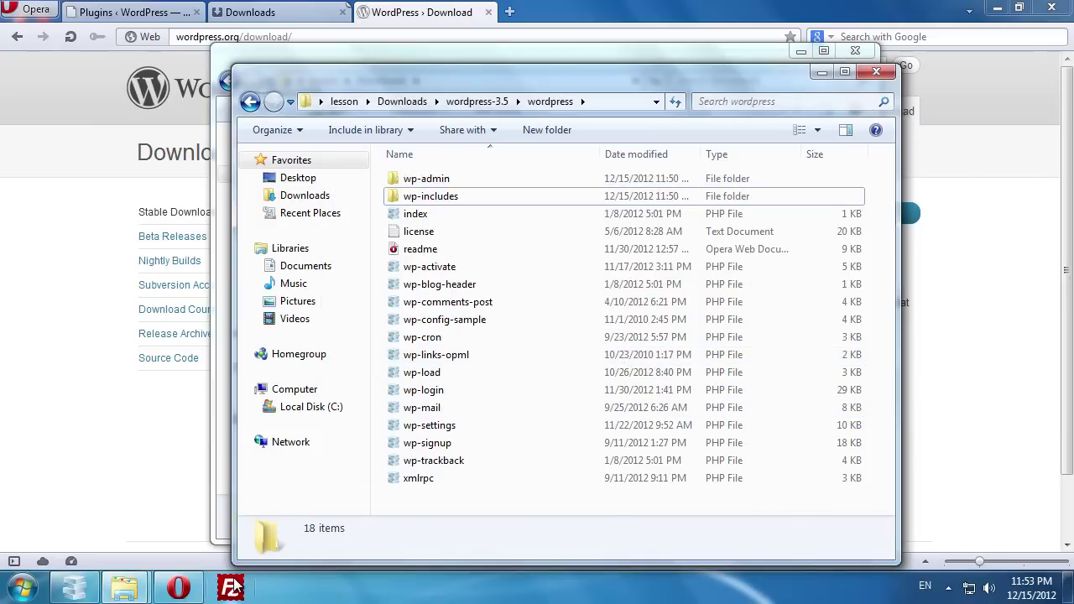
left_click(232, 587)
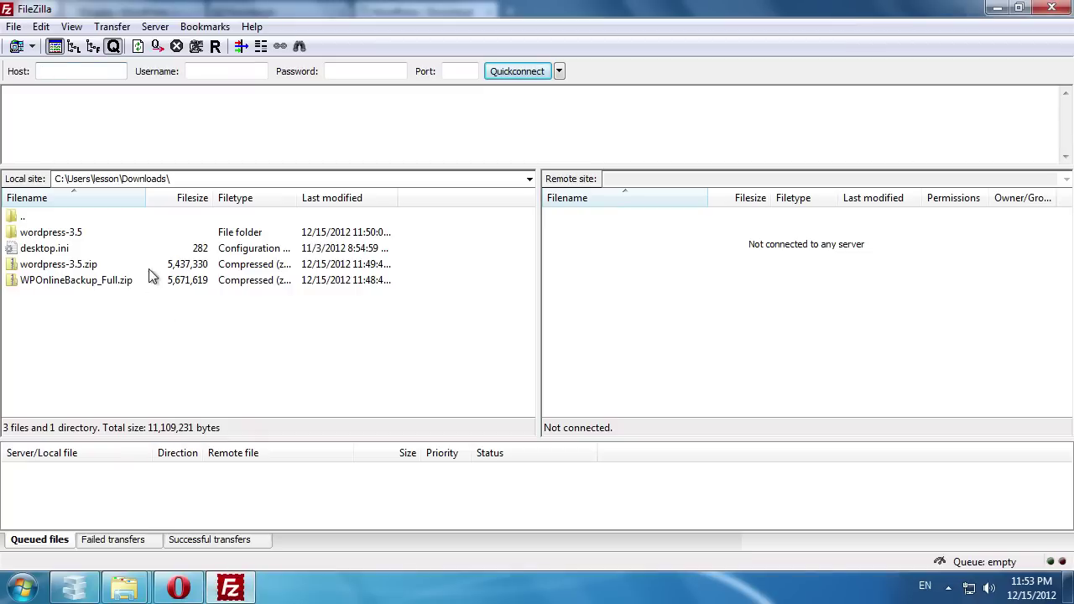
- Quickconnect FileZilla to localhost and select every file in the remote site root
type("localhost")
key("Return")
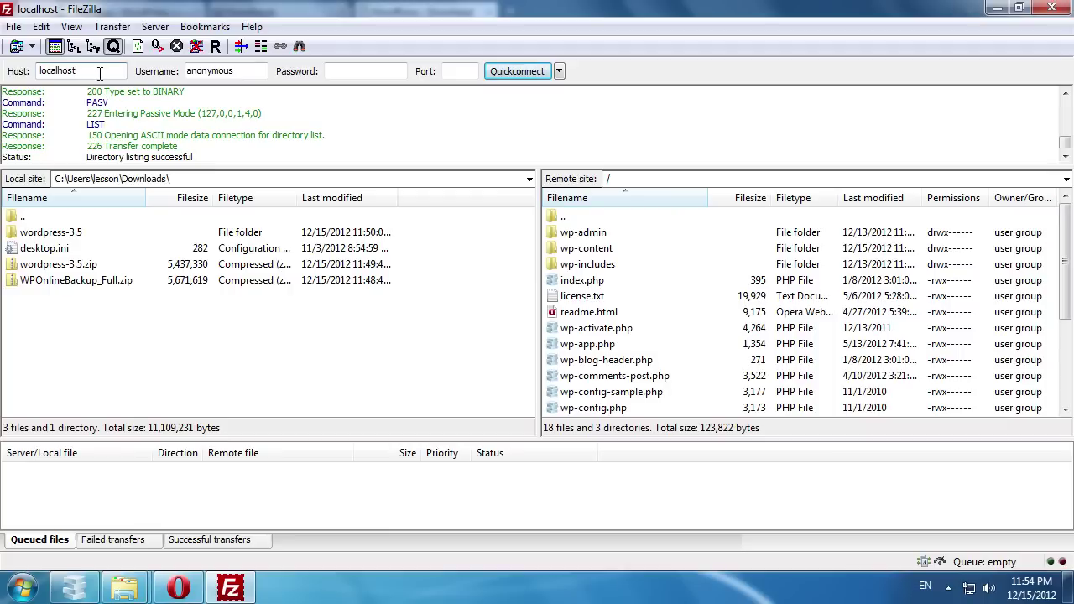
left_click(673, 312)
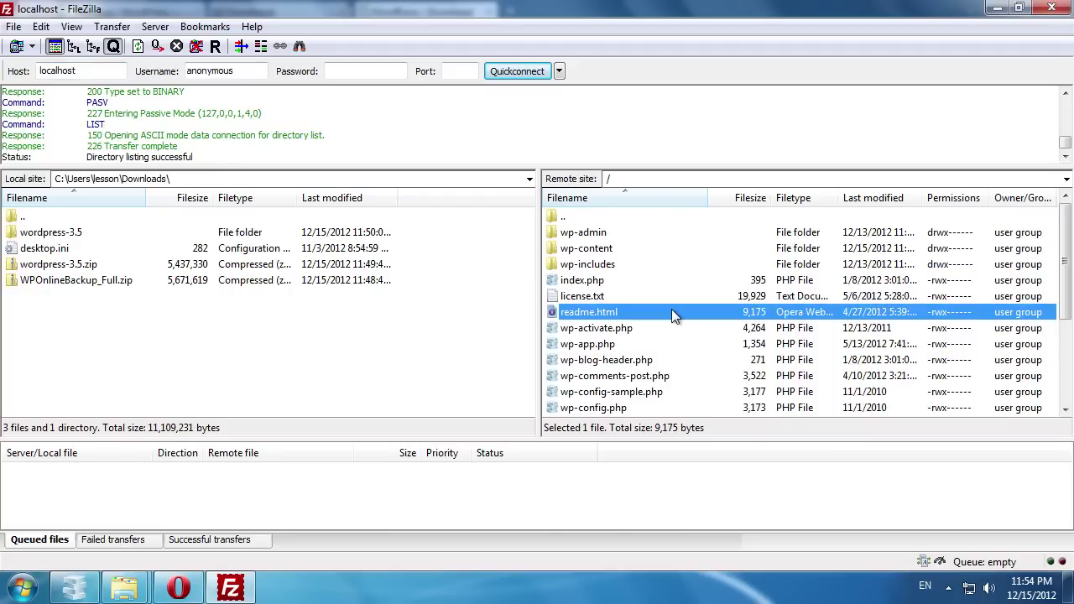
key("ctrl+a")
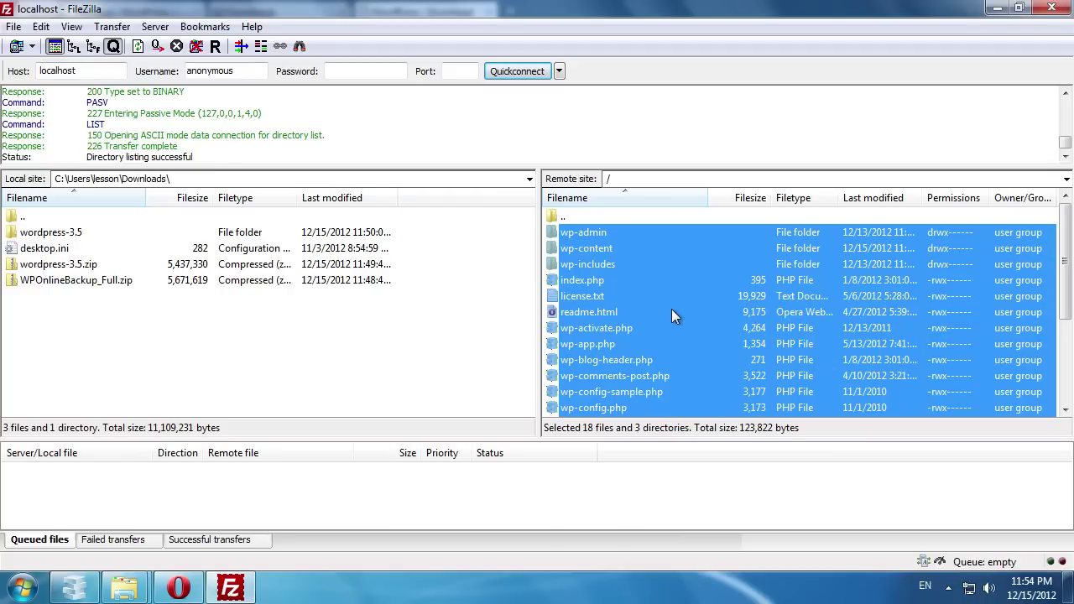
- Delete 17 files and 2 directories remotely, keeping wp-content and wp-config.php
left_click(636, 247, "ctrl")
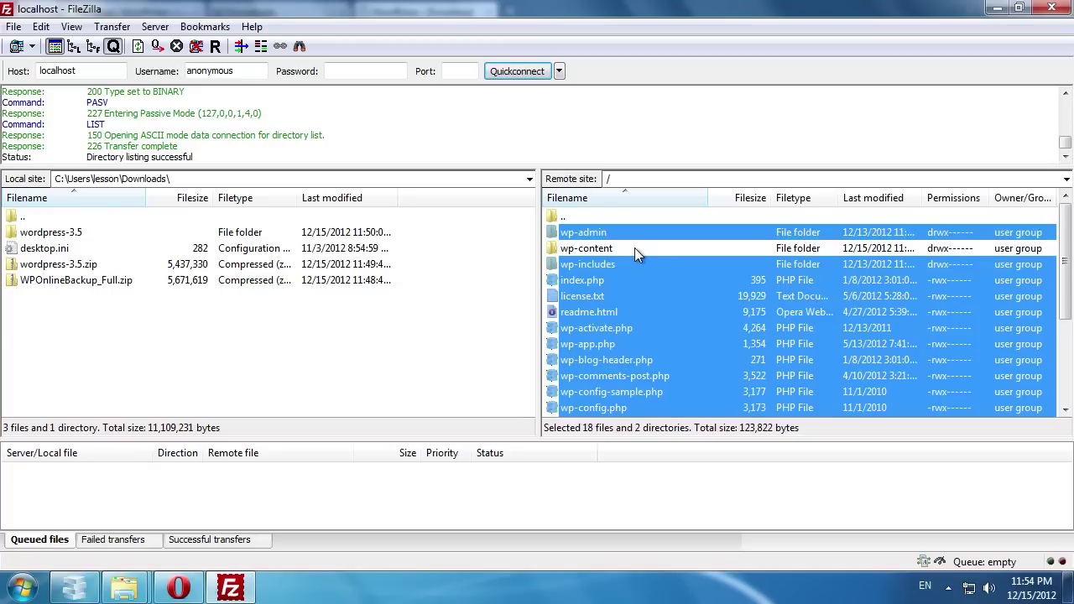
left_click(624, 407, "ctrl")
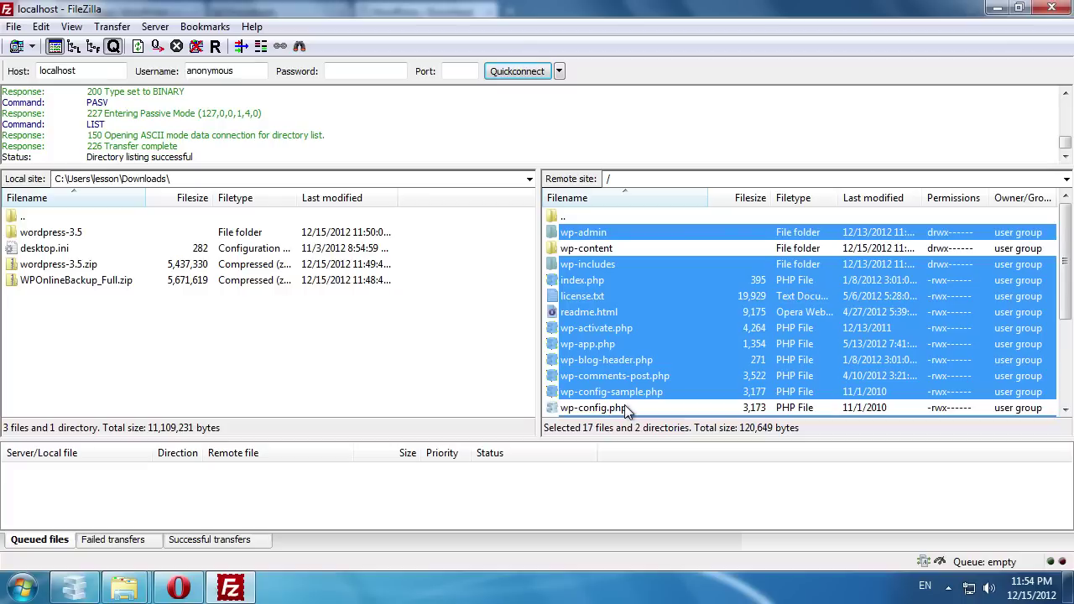
scroll(624, 407, "down", 3)
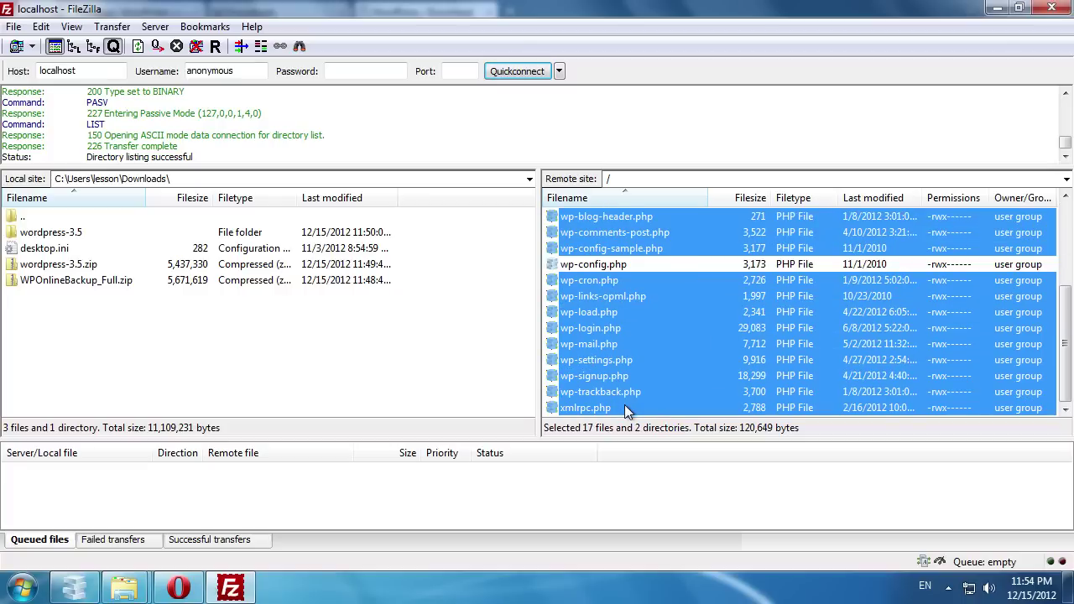
right_click(624, 404)
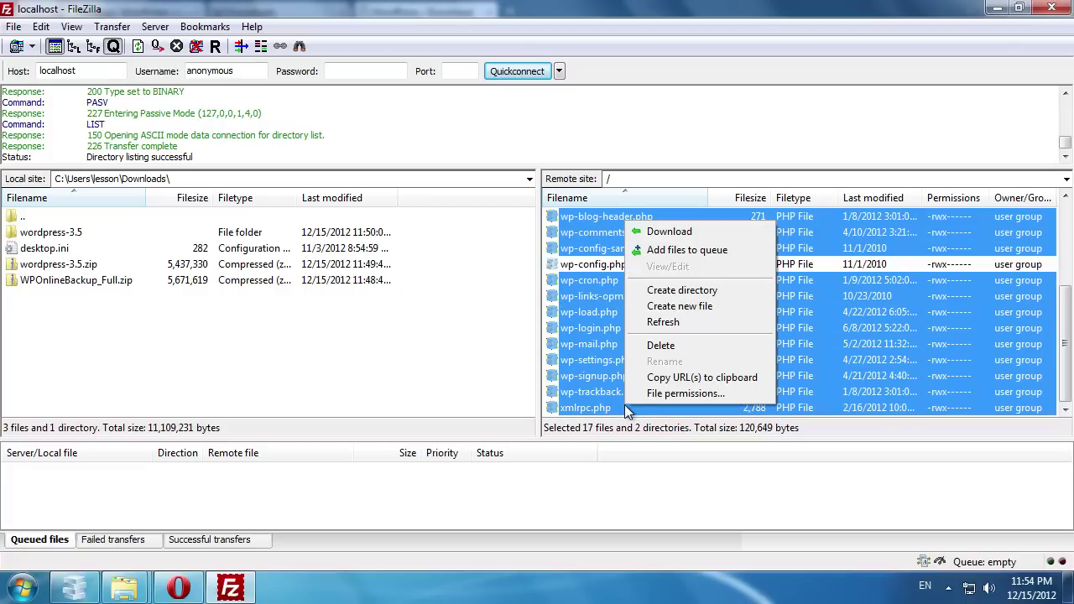
left_click(677, 345)
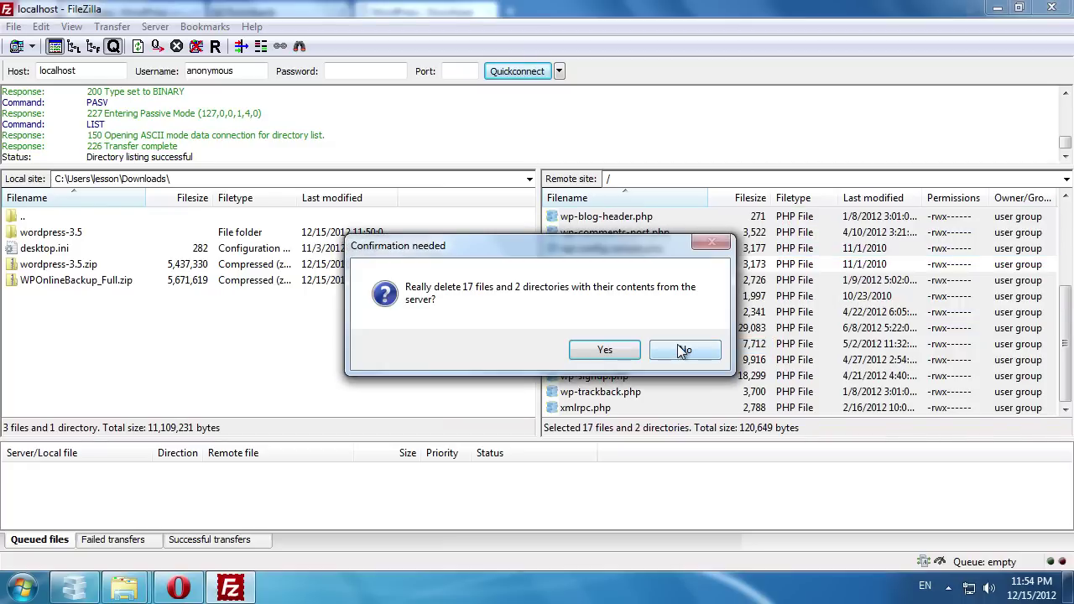
left_click(629, 351)
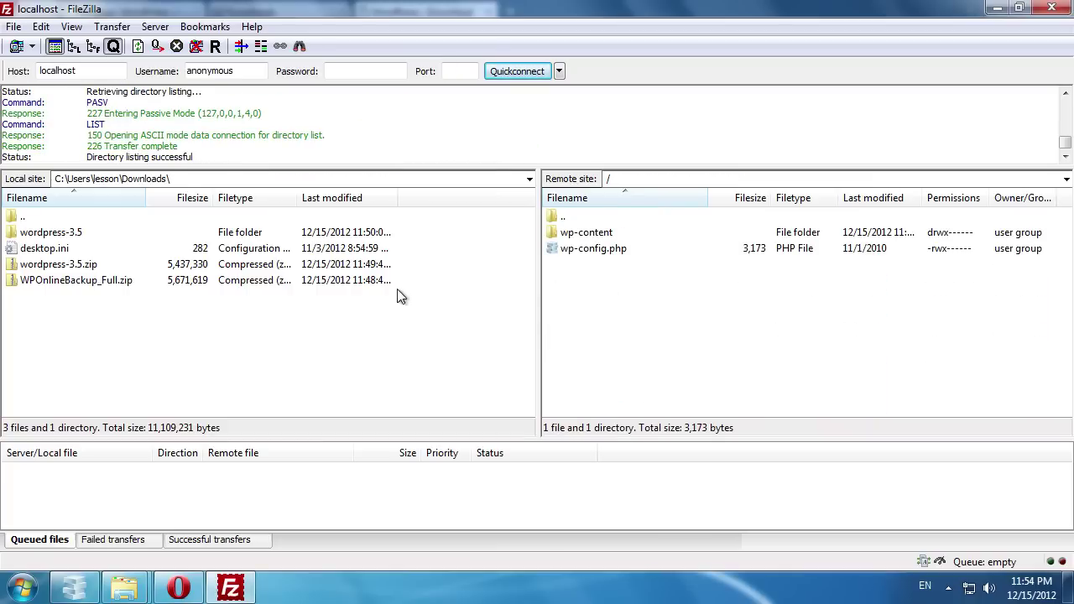
- Upload all files from the local wordpress-3.5\wordpress folder to the remote site root
double_click(50, 233)
double_click(42, 233)
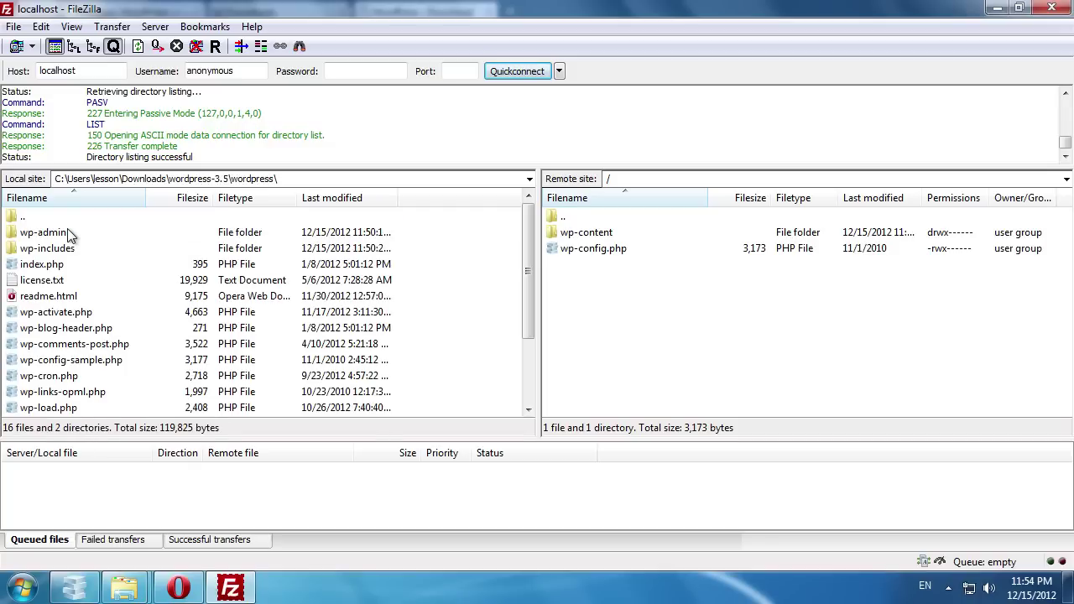
key("ctrl+a")
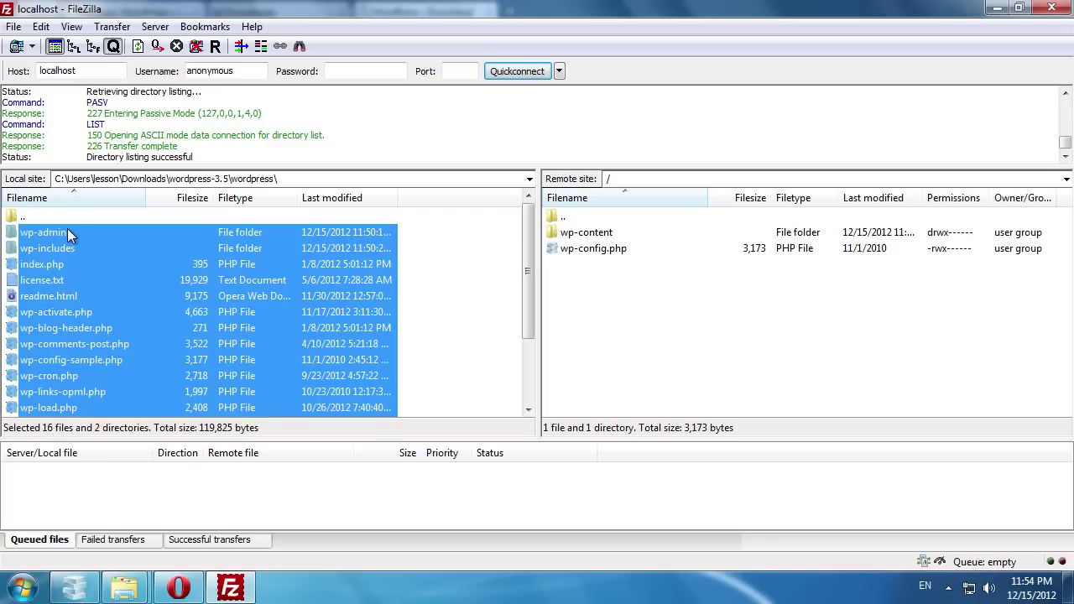
right_click(68, 230)
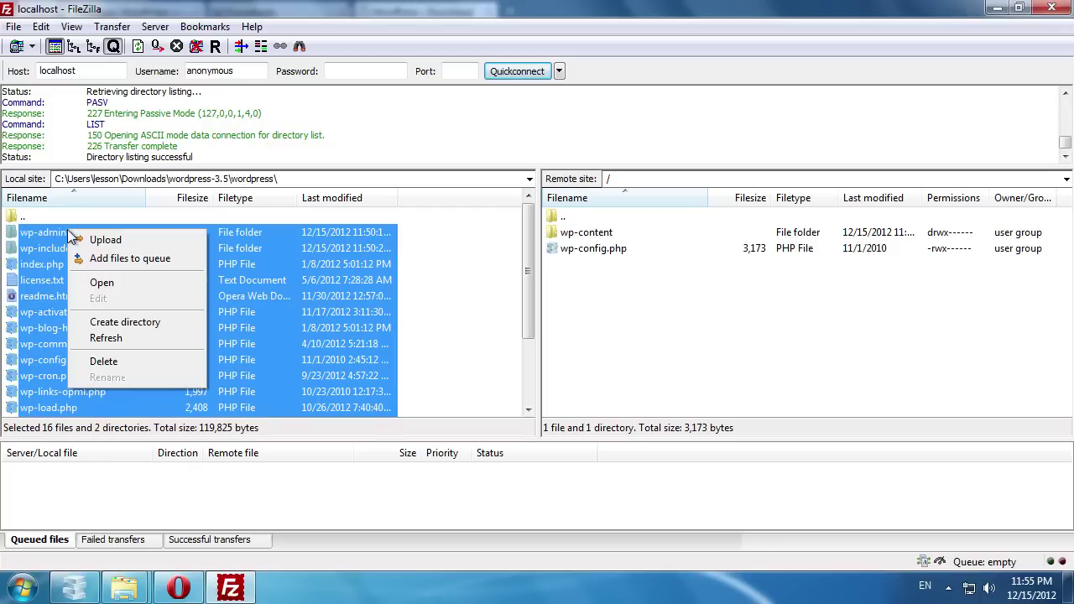
left_click(144, 239)
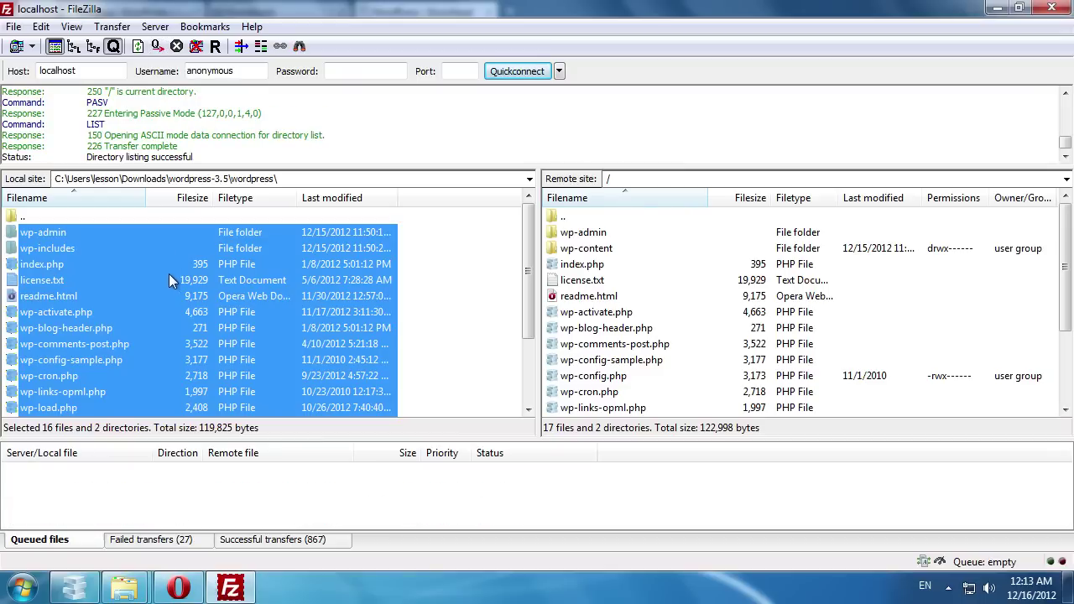
- Requeue and reprocess the 27 failed uploads, then close FileZilla
left_click(178, 541)
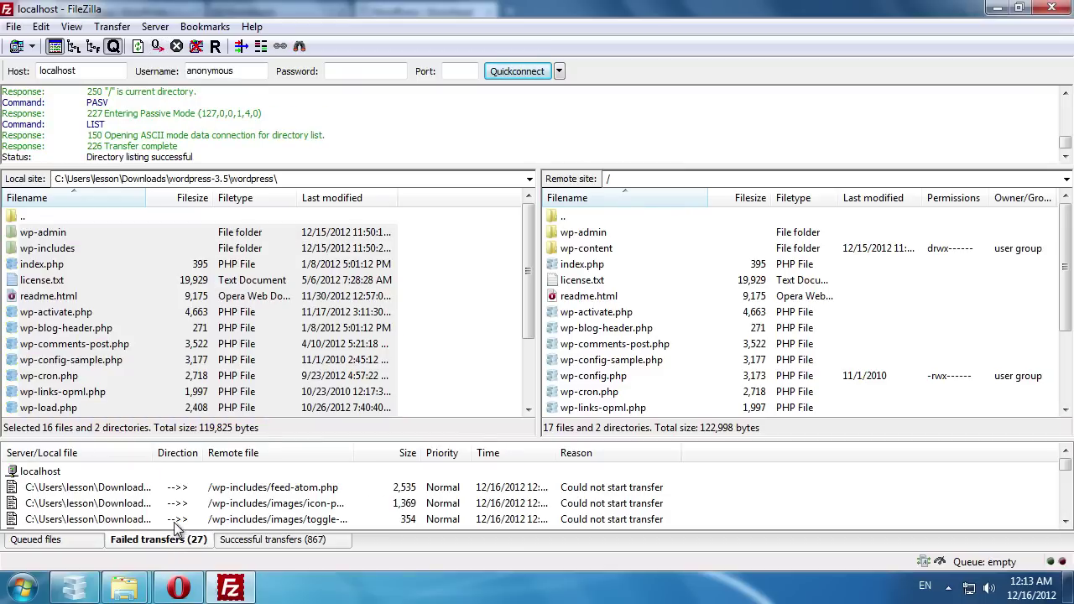
right_click(180, 524)
left_click(202, 514)
left_click(200, 475)
right_click(200, 475)
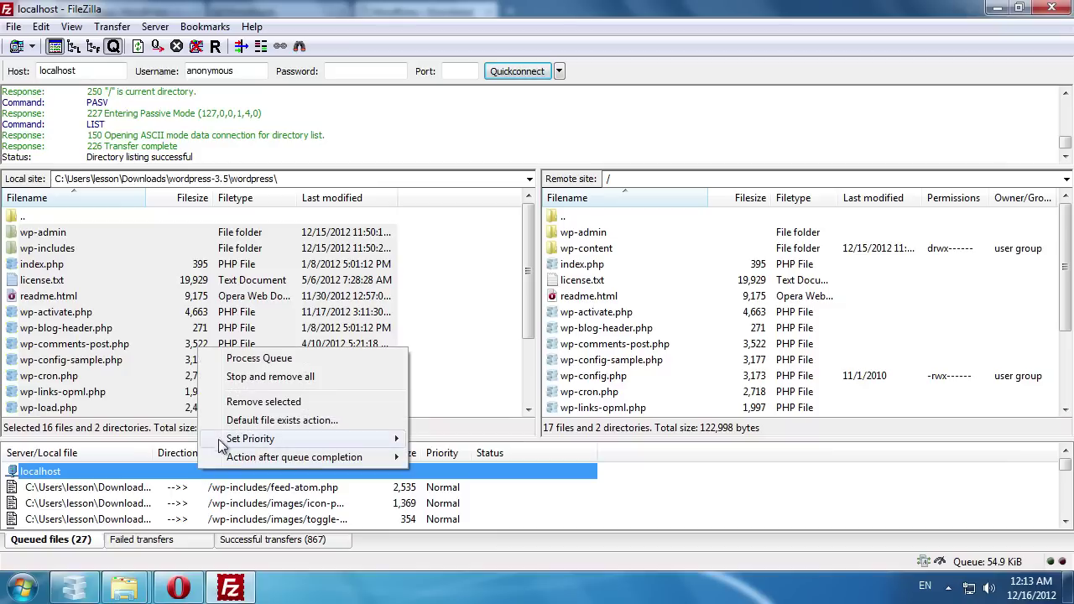
left_click(271, 358)
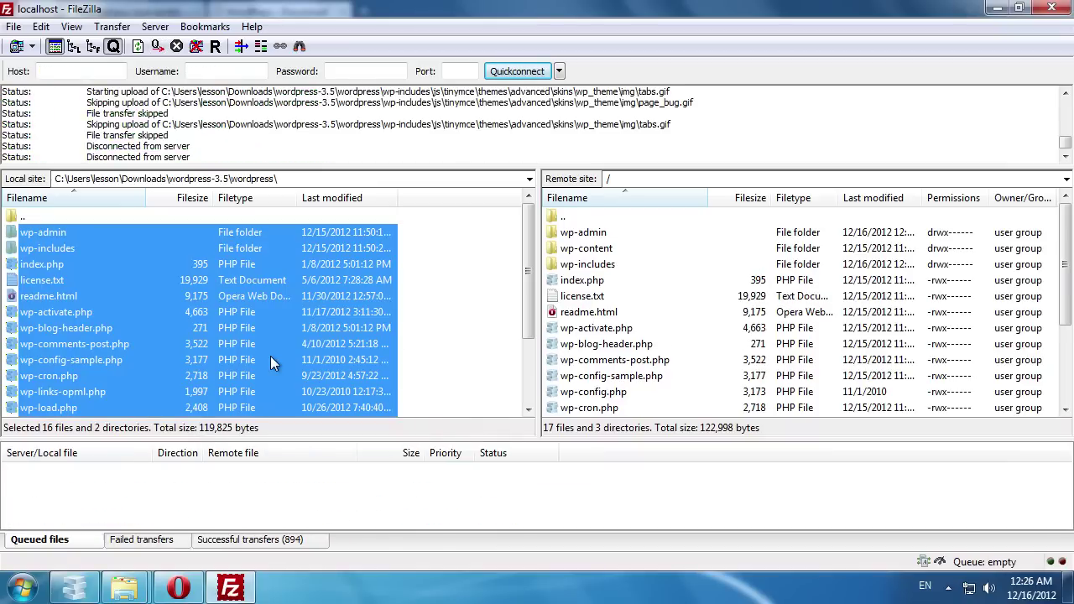
left_click(1052, 8)
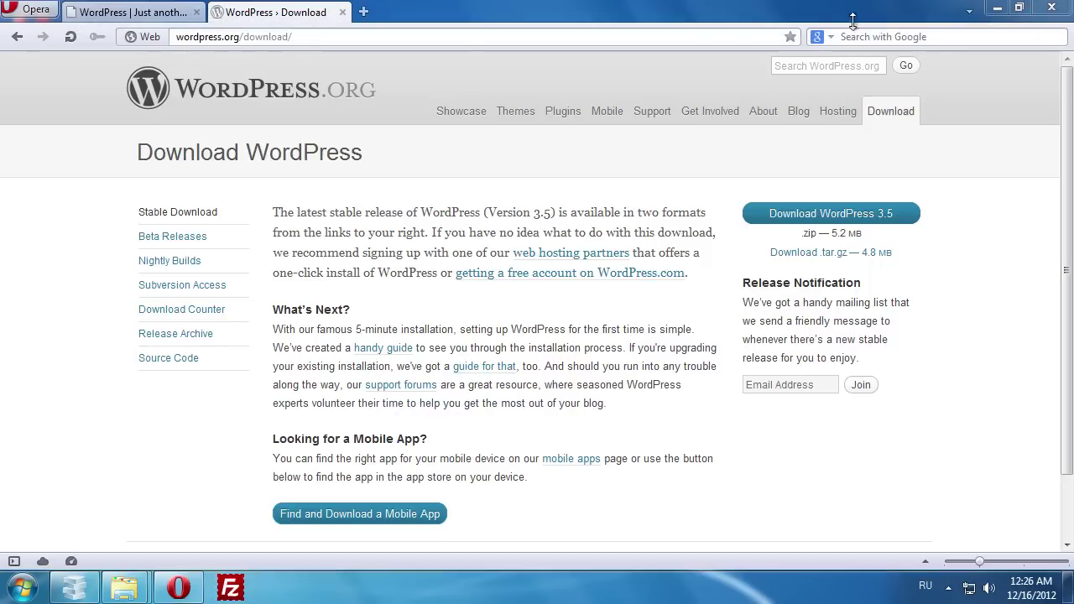
- Close the WordPress.org tab, run Update WordPress Database, and continue to the site
left_click(344, 12)
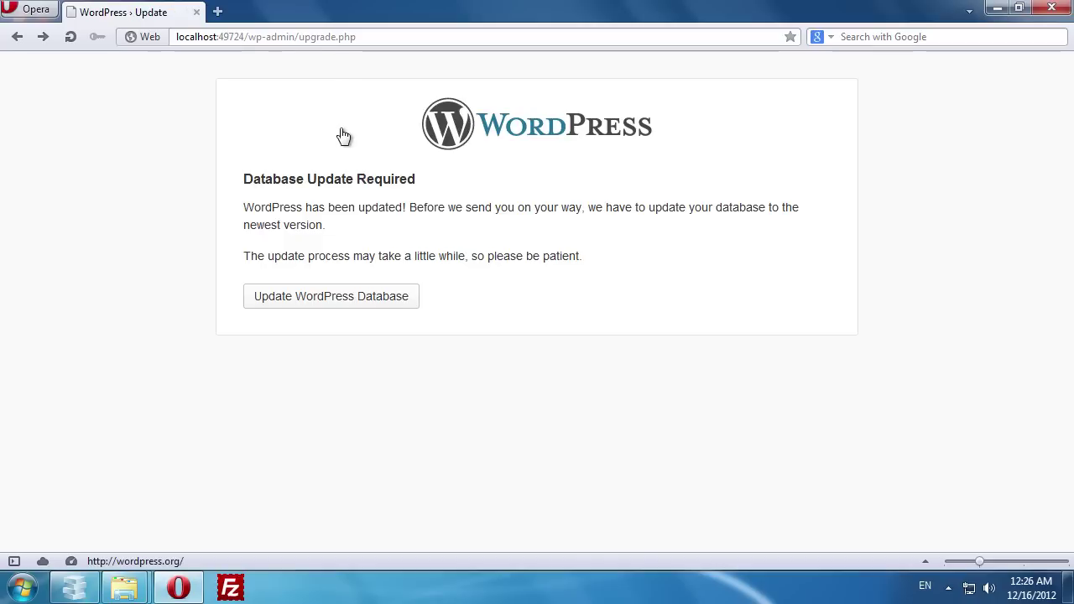
left_click(341, 299)
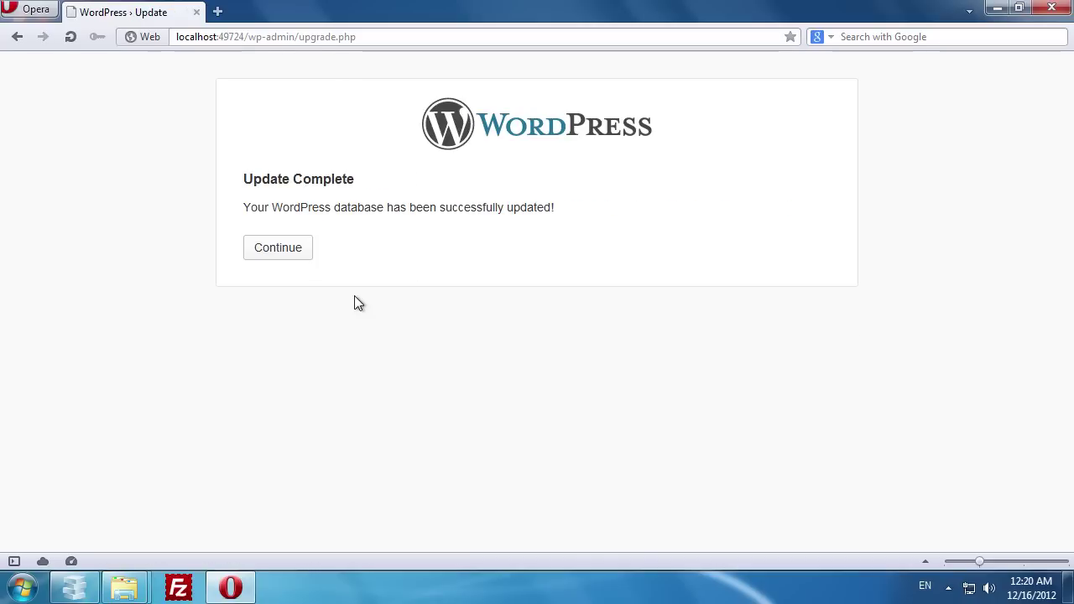
left_click(308, 249)
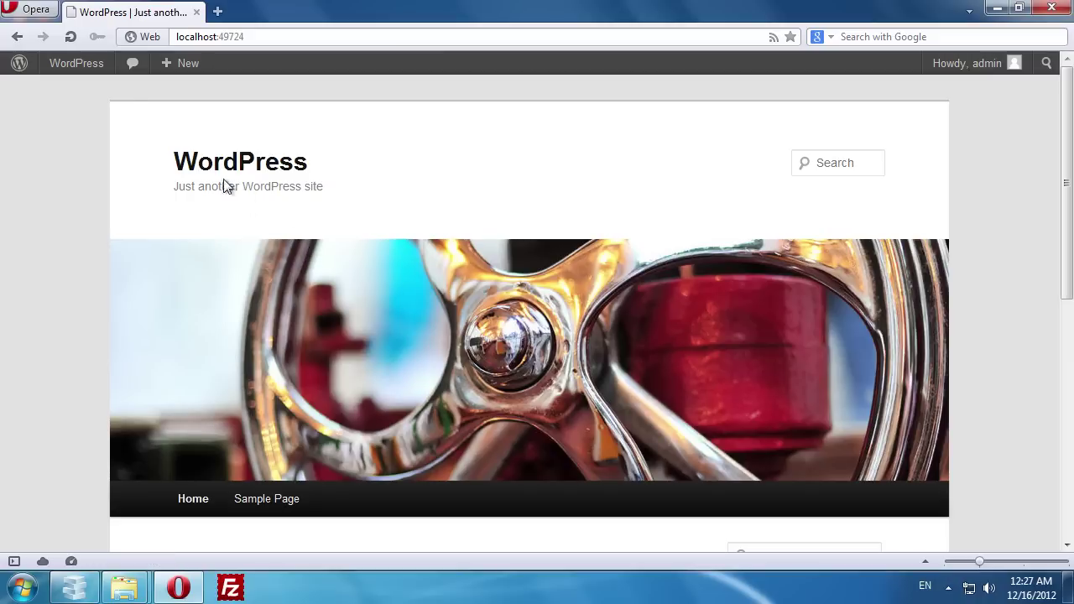
- Open the admin Dashboard and highlight the footer's Version 3.5 text to confirm the upgrade
left_click(92, 72)
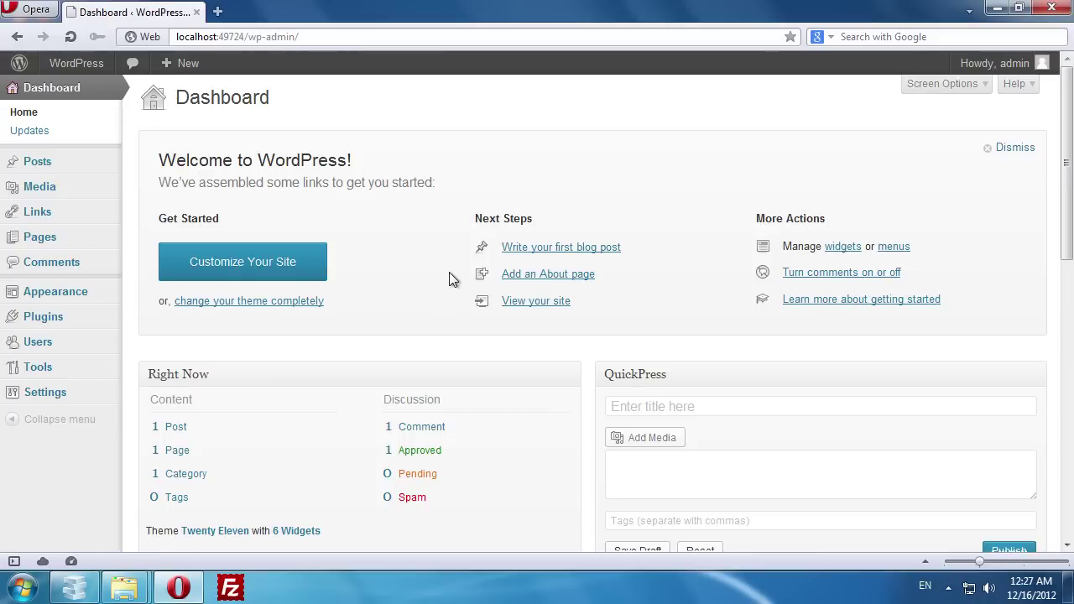
scroll(450, 273, "down", 10)
left_click_drag(989, 535, 1055, 544)
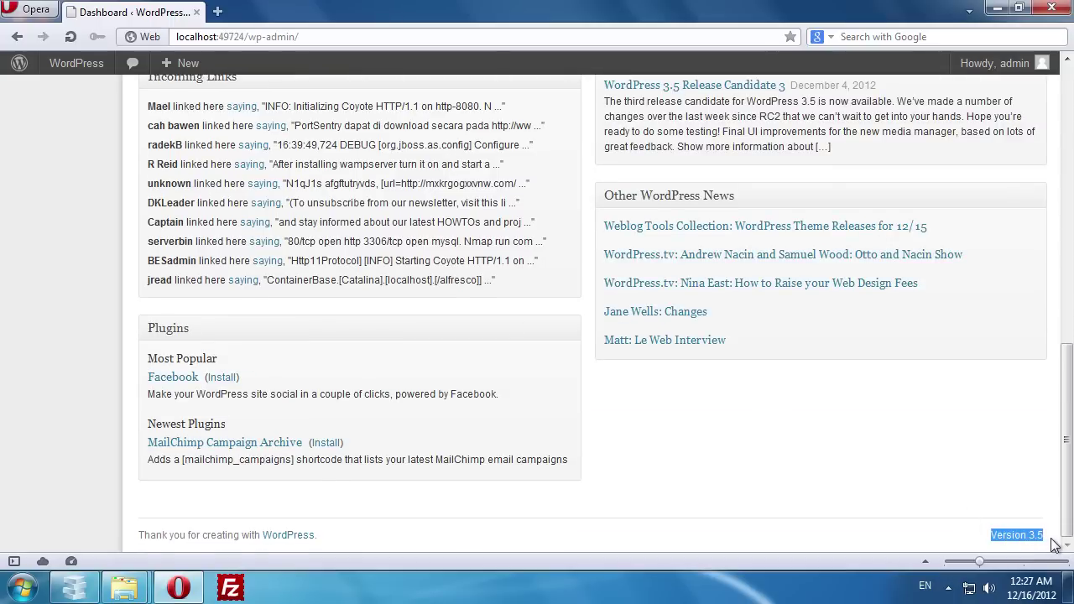
left_click(1054, 543)
scroll(581, 303, "up", 1)
scroll(581, 304, "up", 10)
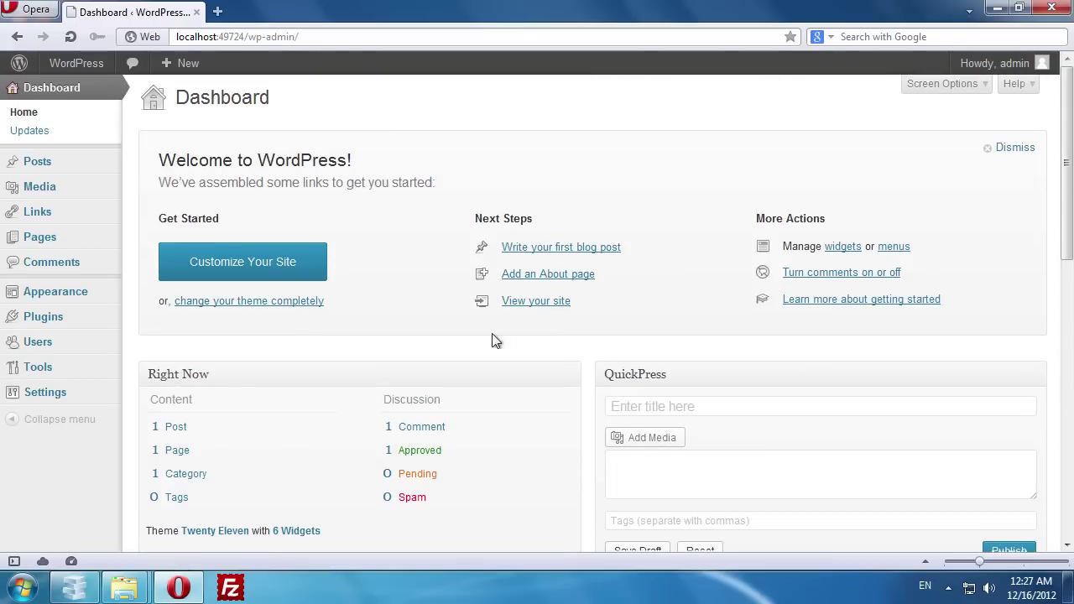
- Select all three installed plugins and bulk-activate them with Bulk Actions > Activate
mouse_move(105, 324)
left_click(222, 317)
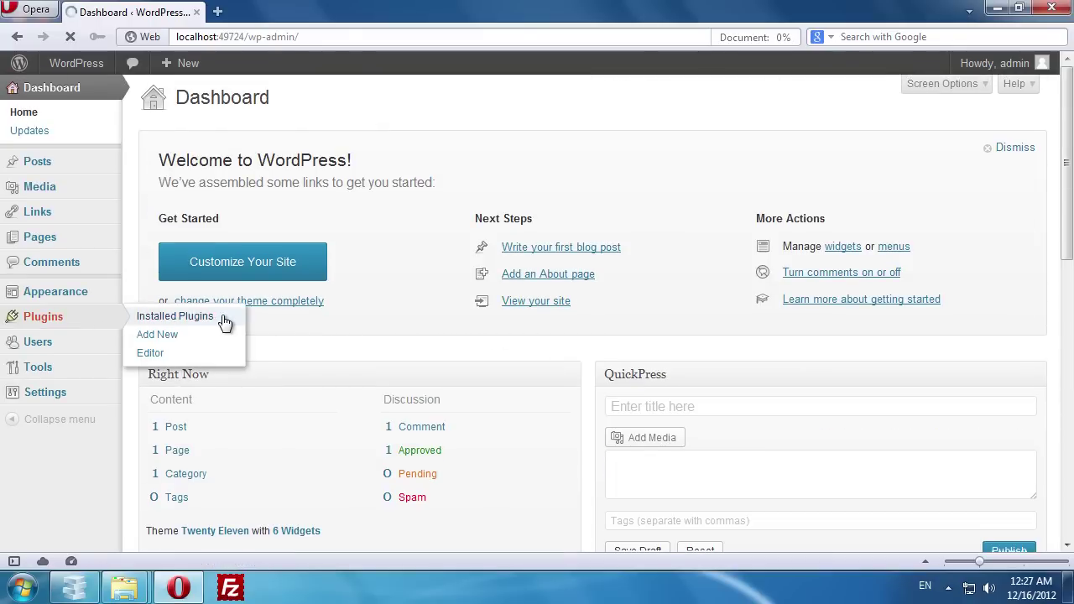
left_click(151, 191)
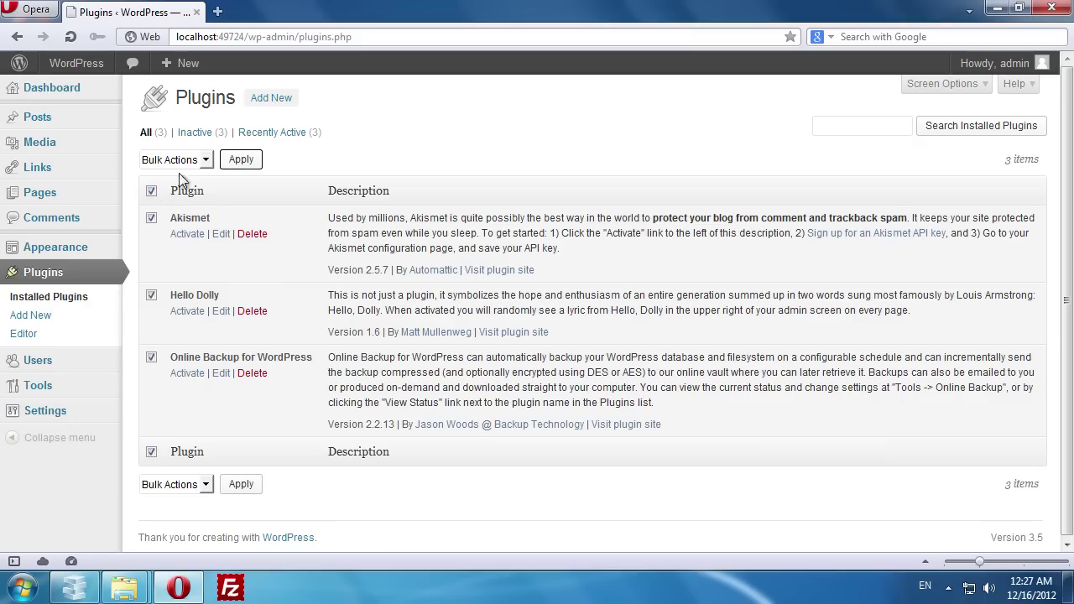
left_click(177, 159)
left_click(201, 190)
left_click(248, 161)
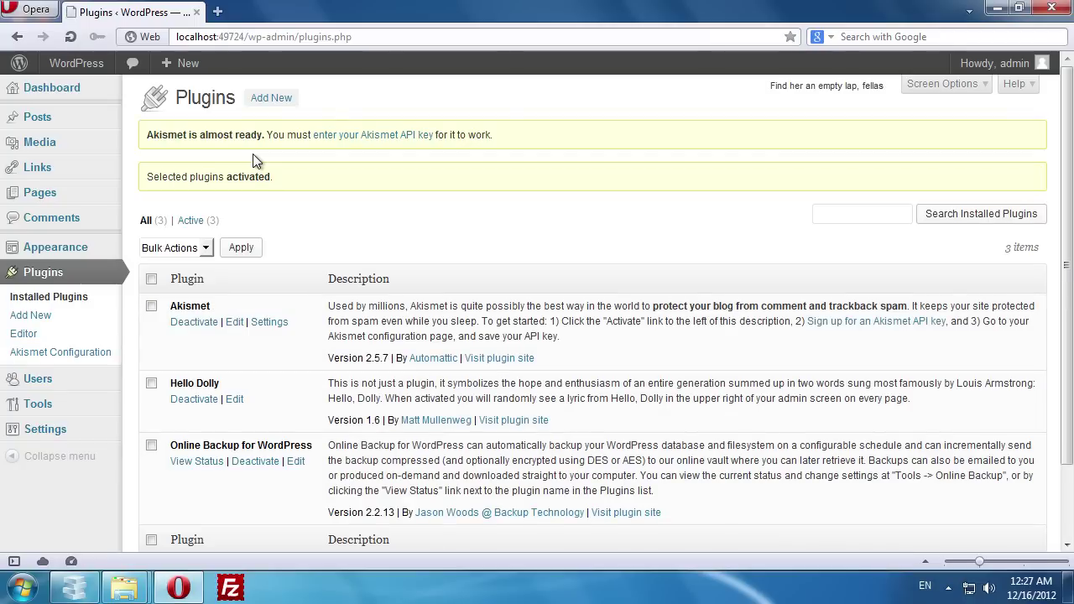